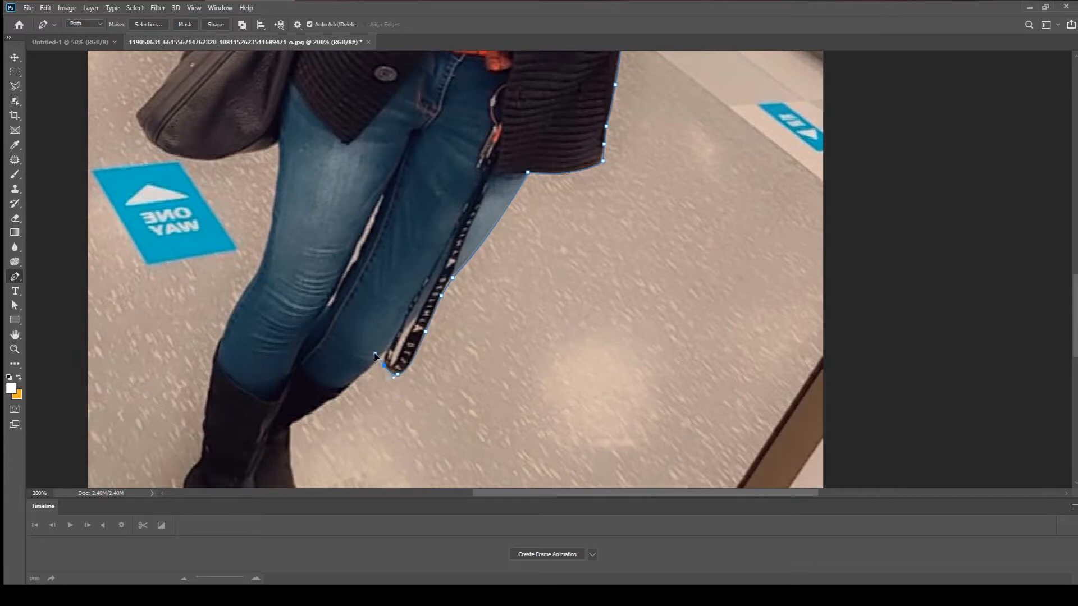
Step: Continue the Pen tool outline around both of the woman's boots
scroll(296, 395, down, 3)
drag(277, 342, 314, 337)
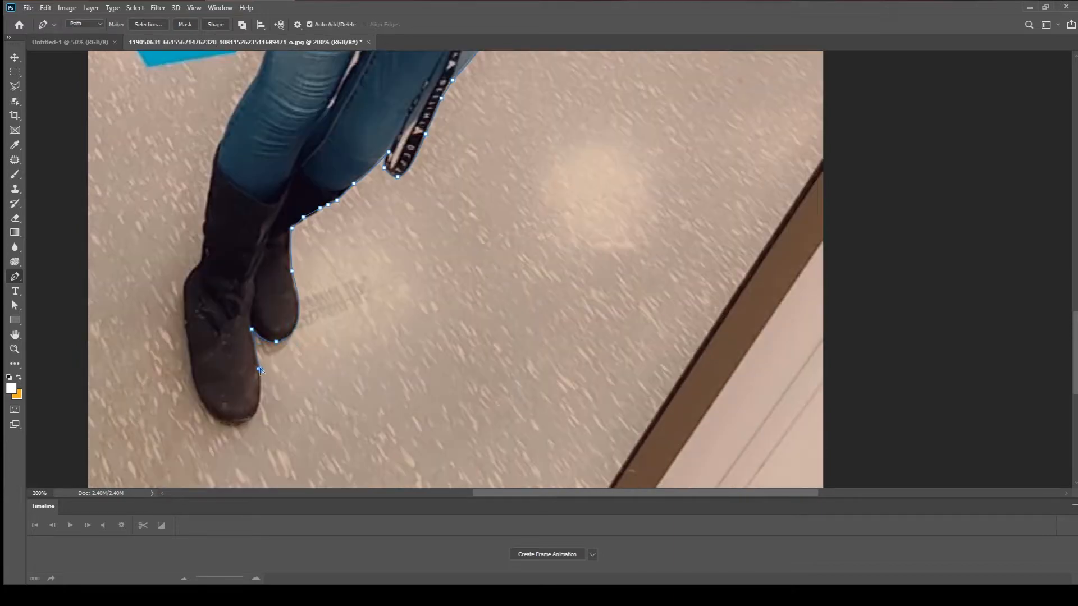
scroll(262, 374, down, 2)
drag(237, 370, 268, 369)
click(183, 238)
click(184, 222)
Step: Extend the pen outline up the outer edge of the jeans and around the base of the handbag
scroll(201, 247, up, 1)
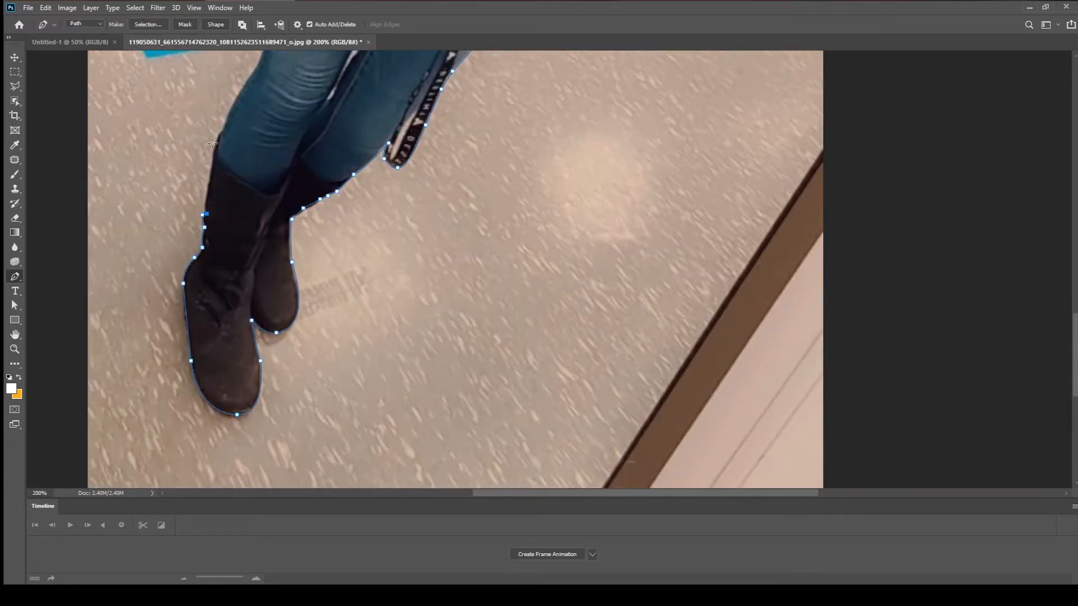
click(216, 147)
scroll(216, 147, up, 4)
click(220, 321)
scroll(264, 120, up, 1)
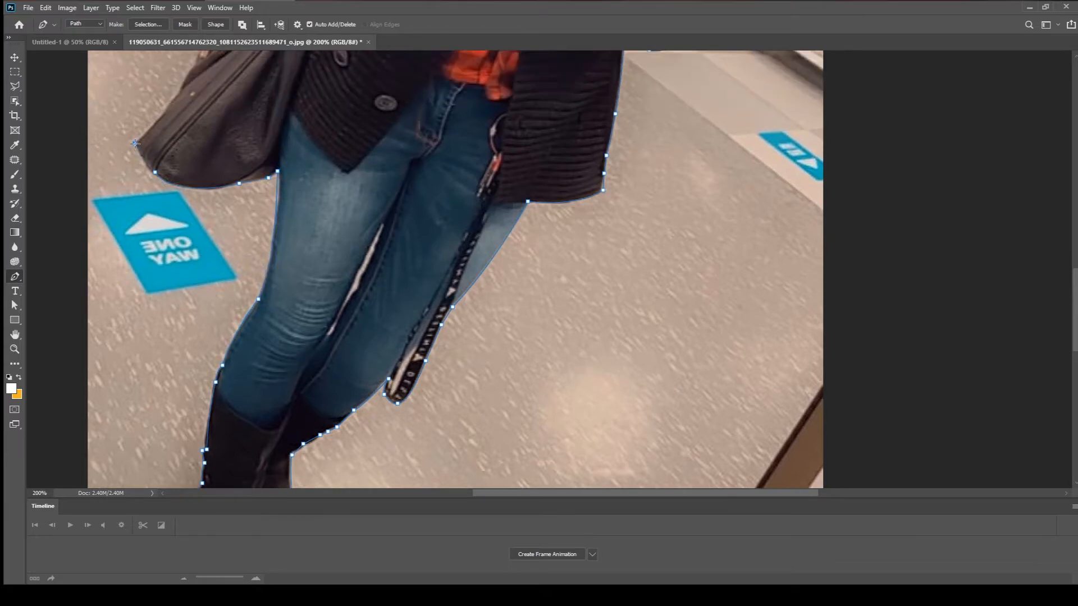
click(141, 160)
click(135, 144)
Step: Trace the path from the handbag's strap along the lower sleeve of the cardigan
scroll(176, 319, up, 5)
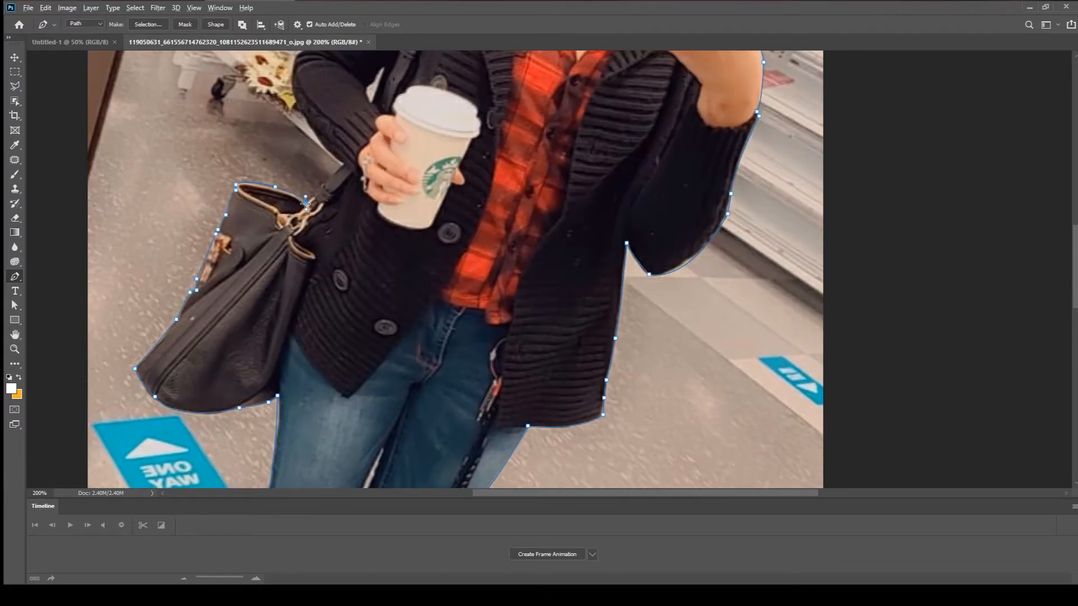
click(324, 183)
click(343, 163)
scroll(321, 207, up, 2)
click(294, 167)
Step: Trace the path up the upper arm to the woman's shoulder
scroll(303, 289, up, 3)
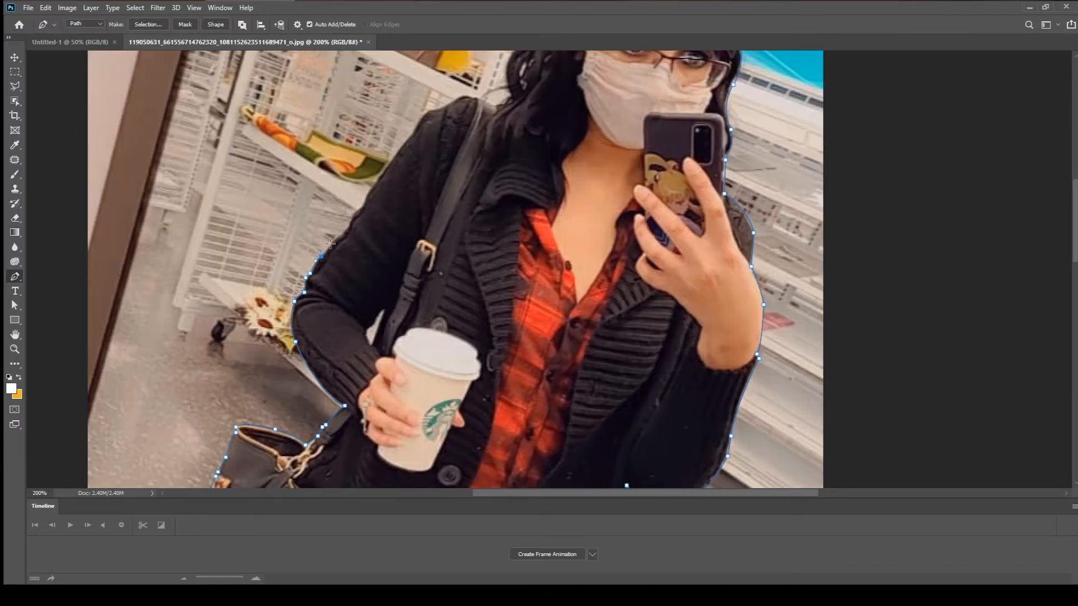
click(366, 197)
click(412, 134)
scroll(412, 134, up, 2)
click(430, 210)
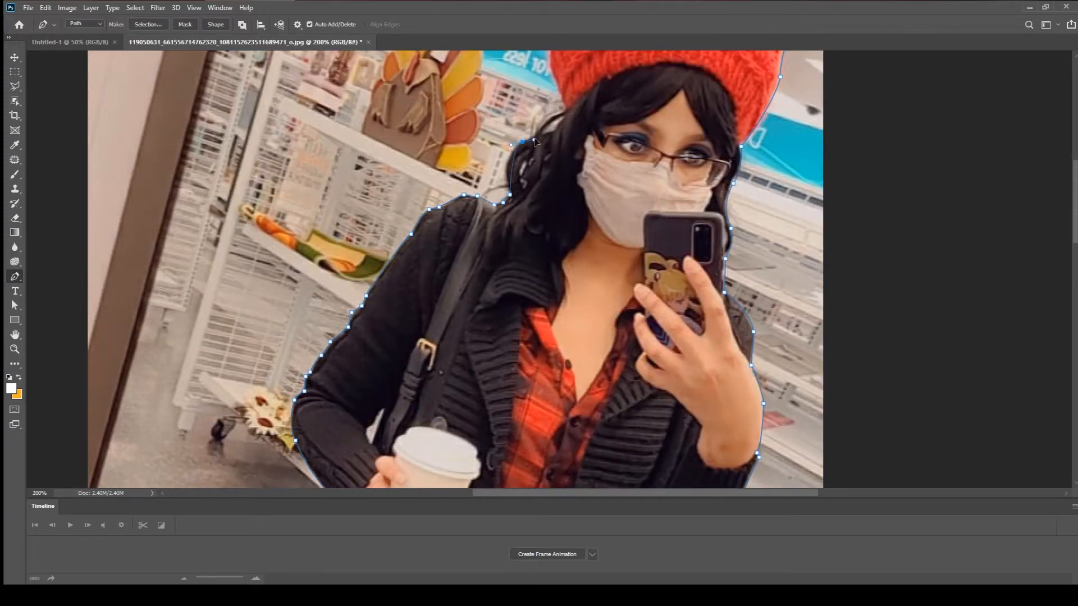
Step: Trace the path around the woman's dark hair and up along the edge of the red hat
click(522, 142)
click(534, 136)
click(550, 118)
click(565, 110)
scroll(565, 109, up, 3)
click(550, 198)
drag(564, 152, 585, 138)
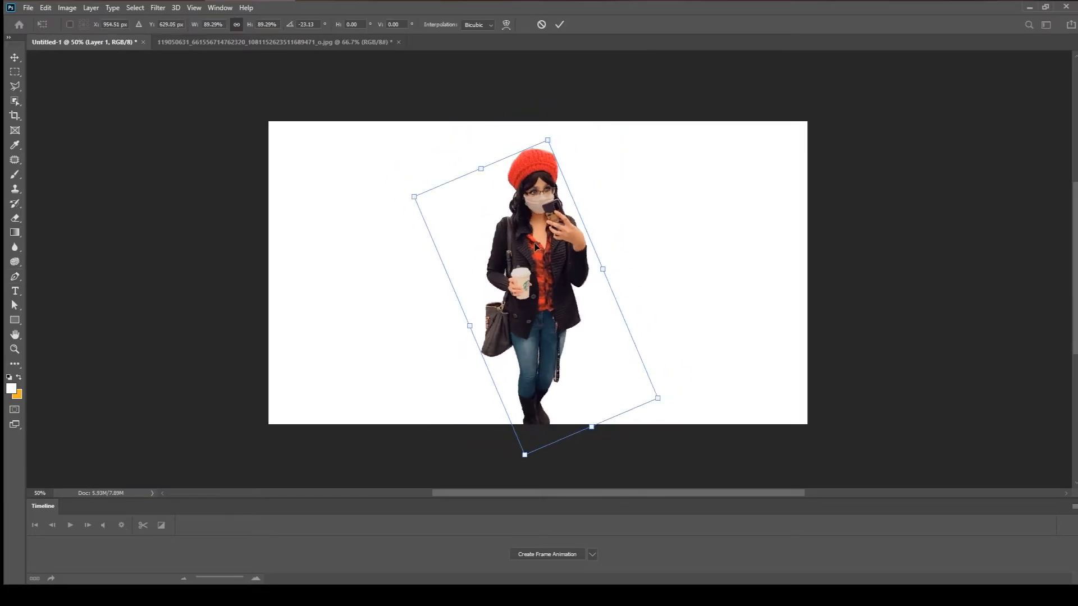
Step: Transform the room background to reveal more floor and scale the woman down so she stands in the doorway
key(Escape)
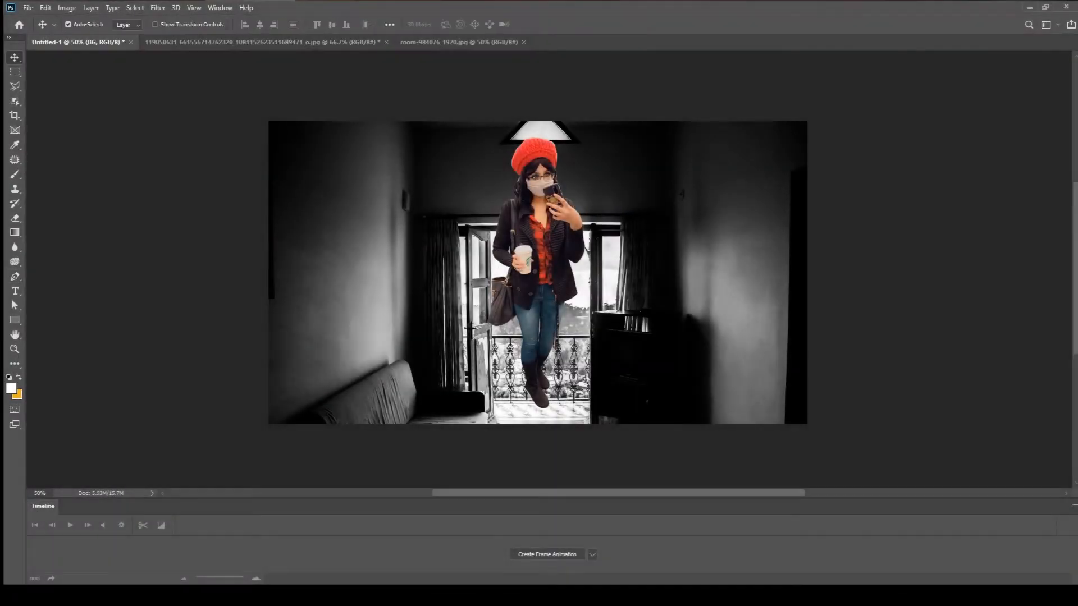
drag(243, 64, 264, 70)
key(Return)
key(ctrl+t)
drag(490, 137, 511, 204)
key(Return)
Step: Add a new layer and draw a vertical gradient from the woman's legs up to the ceiling to darken the room
click(14, 348)
double_click(594, 355)
key(g)
key(ctrl+shift+alt+n)
scroll(549, 269, down, 3)
scroll(549, 269, up, 4)
drag(578, 337, 577, 96)
Step: Add a new layer and paint black shading over the floor and doorway with a large soft brush at 43% opacity
key(z)
click(601, 298)
key(ctrl+shift+alt+n)
key(b)
click(84, 24)
click(11, 389)
click(505, 374)
key(ctrl+z)
drag(280, 36, 249, 35)
drag(633, 398, 507, 233)
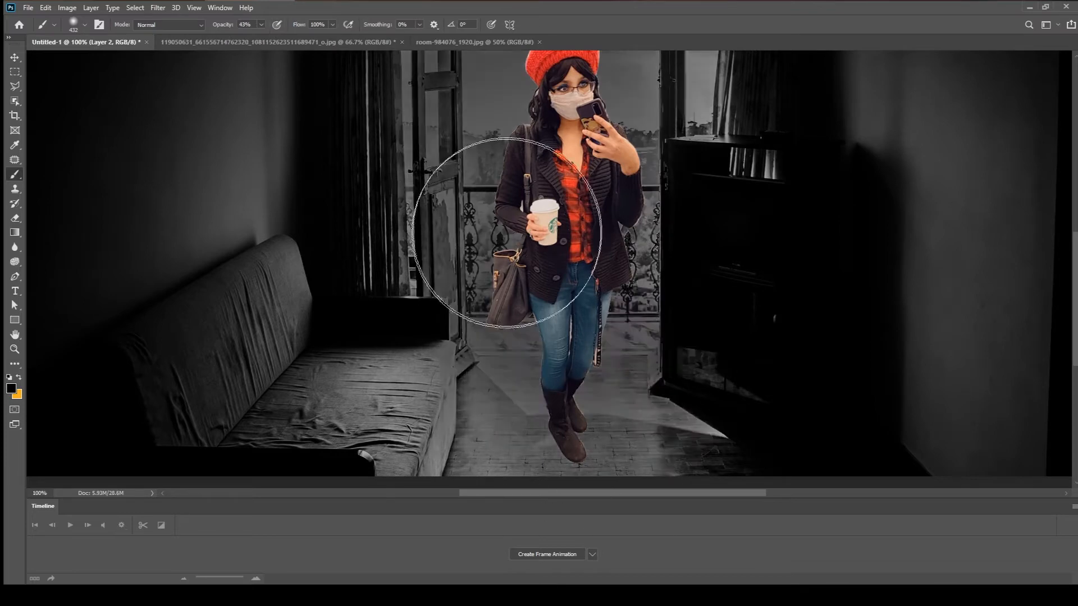
Step: Paint more dark shading across the balcony area behind the woman and apply a blur filter to it
scroll(507, 232, up, 2)
click(14, 348)
alt+click(601, 243)
key(b)
drag(526, 306, 602, 243)
click(158, 7)
click(280, 176)
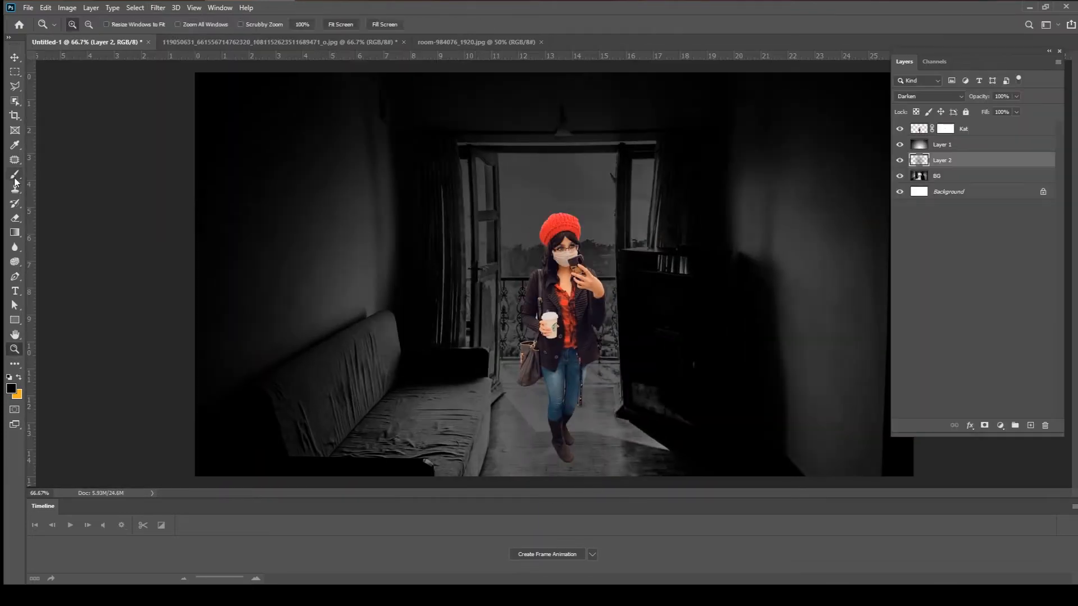
Step: Darken the floor and doorway further on Layer 2 with a soft black brush at 37% opacity
click(15, 178)
click(84, 24)
click(101, 185)
click(332, 24)
mouse_move(631, 435)
mouse_down()
mouse_move(563, 431)
mouse_move(575, 213)
mouse_move(517, 248)
mouse_move(452, 367)
mouse_up()
Step: Blur the newly painted shading on Layer 2 so it blends into the room
click(157, 7)
mouse_move(168, 134)
click(318, 178)
key(Return)
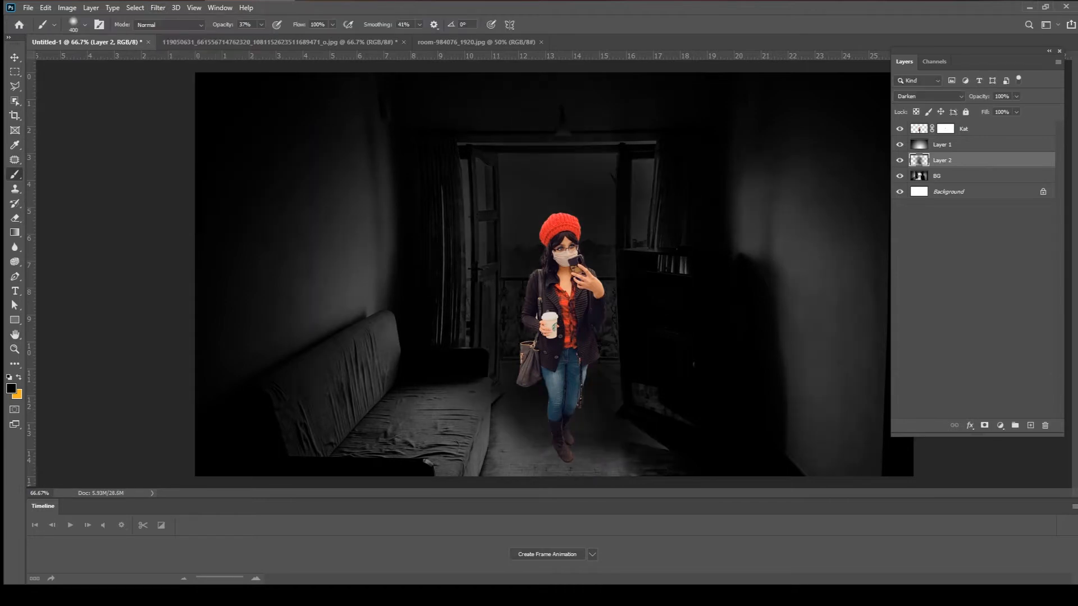
key(e)
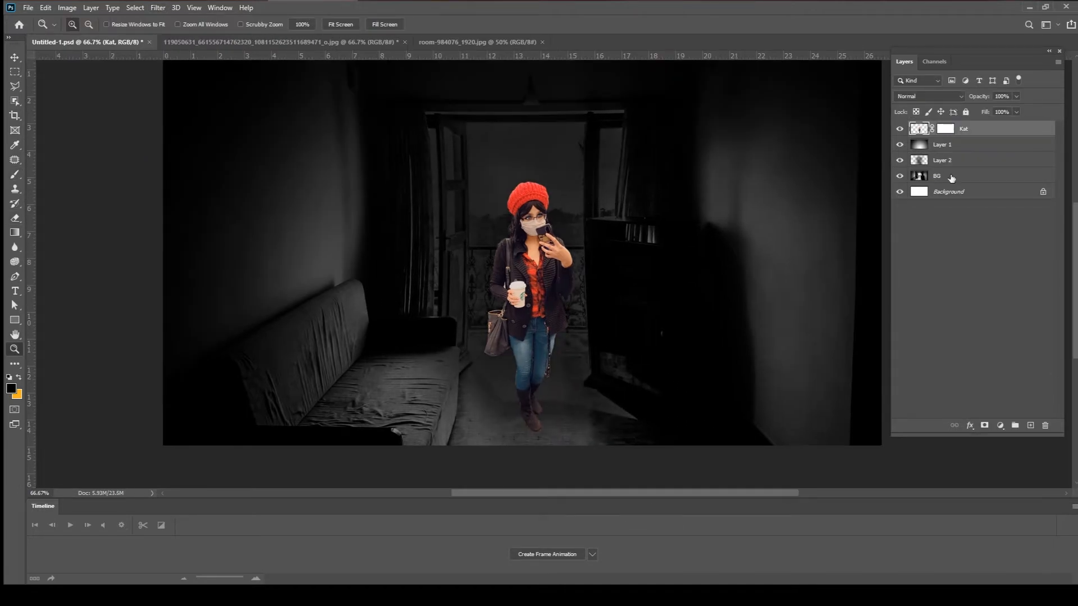
Step: Convert the woman's layer to monochrome with the Black & White adjustment
click(523, 303)
alt+click(535, 208)
click(526, 135)
click(67, 7)
mouse_move(84, 38)
click(261, 118)
key(Down)
key(Down)
key(Down)
key(Down)
key(Down)
key(Down)
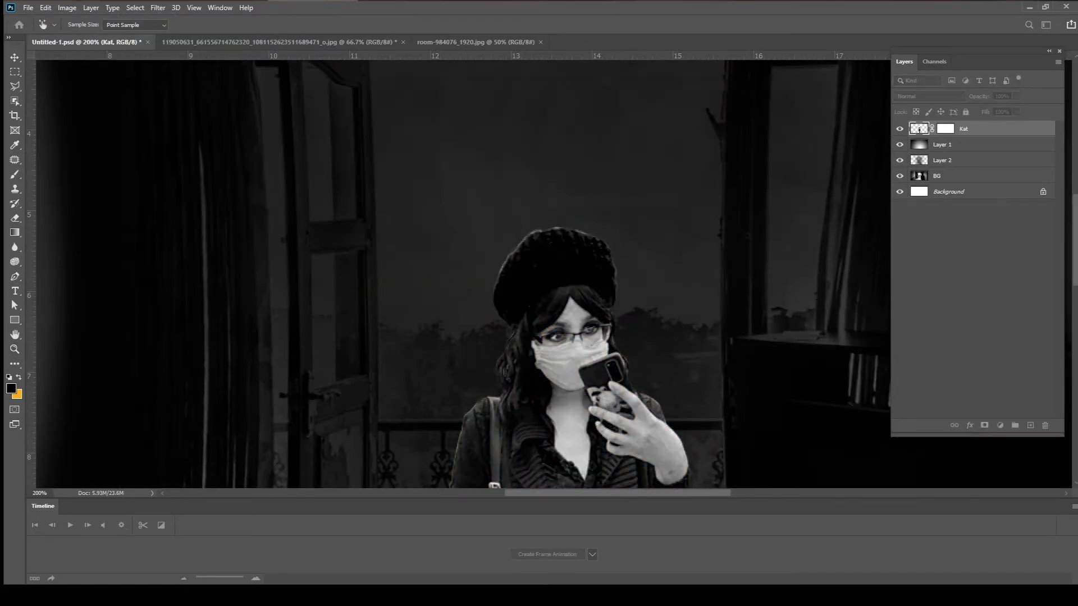
key(Return)
Step: Add a new layer above the woman and brush dark shading over her hat, body and legs
click(542, 281)
alt+click(520, 210)
alt+click(521, 211)
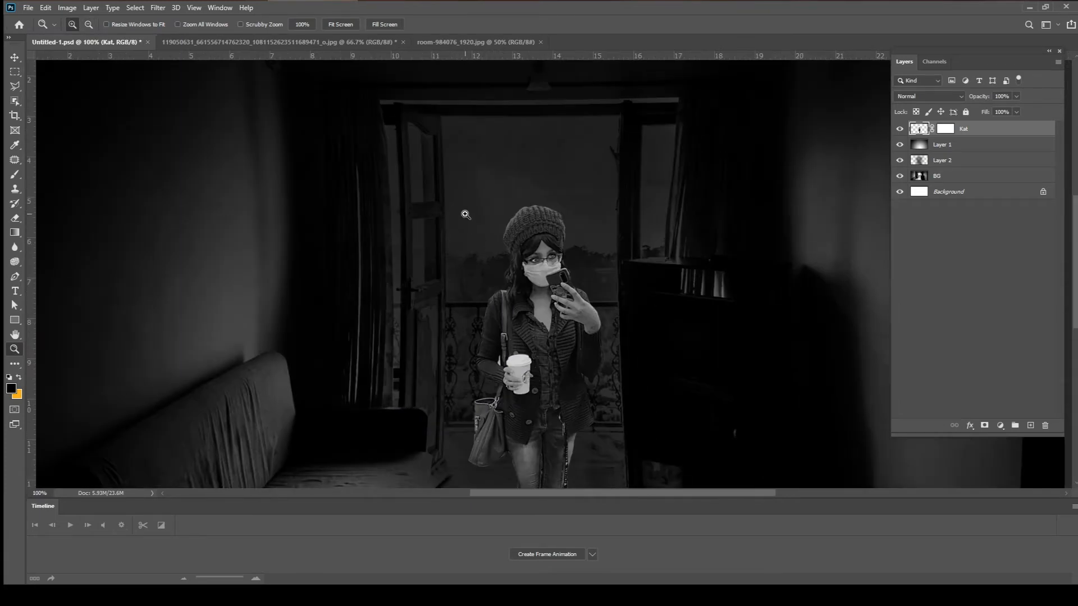
click(67, 8)
click(733, 323)
click(1030, 425)
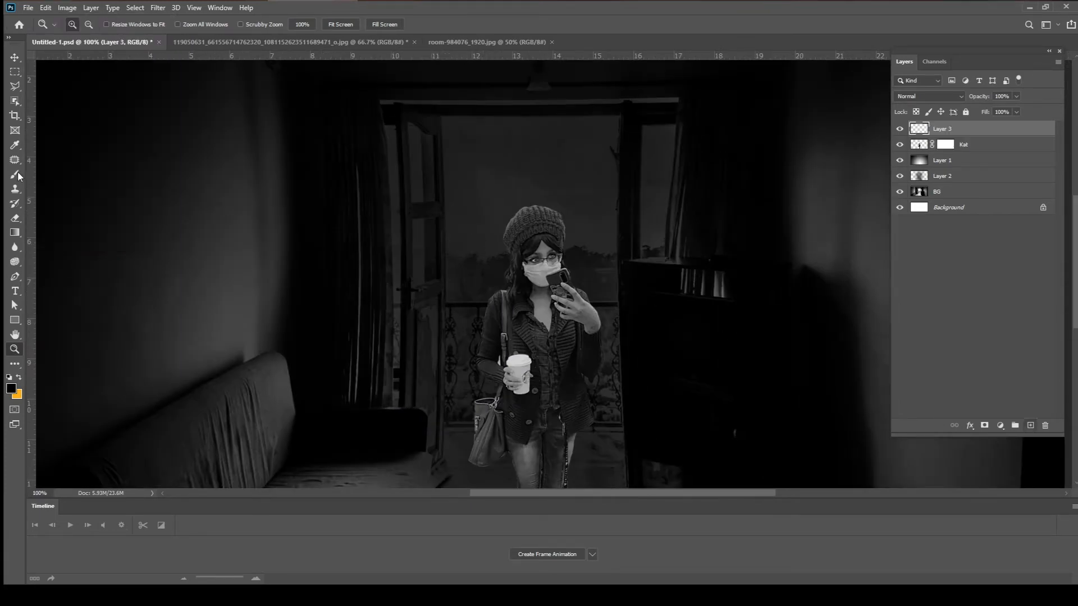
click(15, 175)
drag(566, 241, 612, 243)
scroll(493, 341, down, 3)
drag(519, 281, 577, 417)
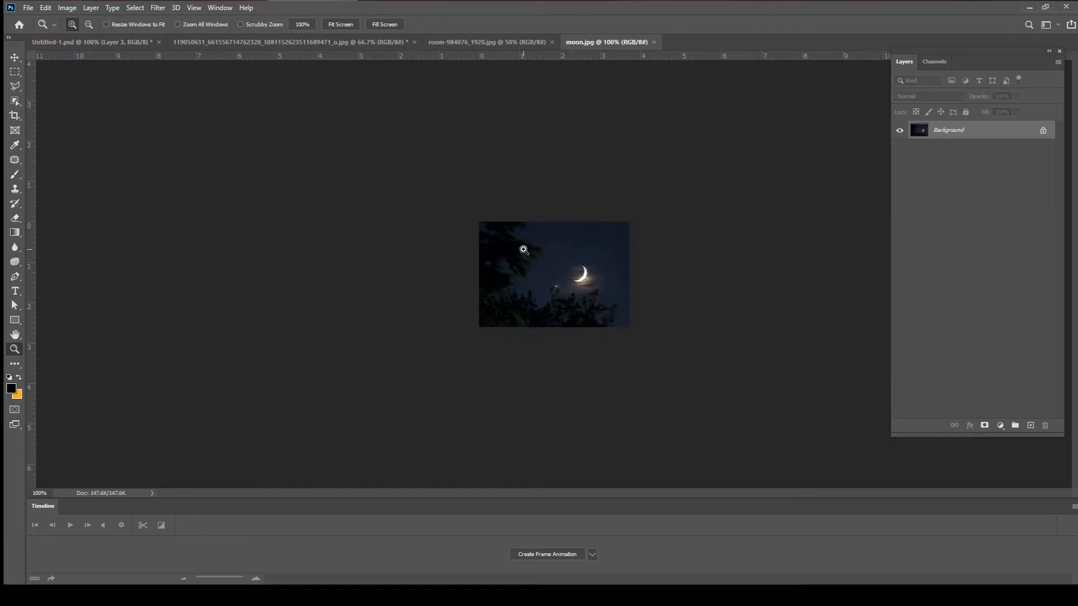
Step: Mask out the surroundings of the moon photo in the composite and position the moon above the woman's head
click(522, 243)
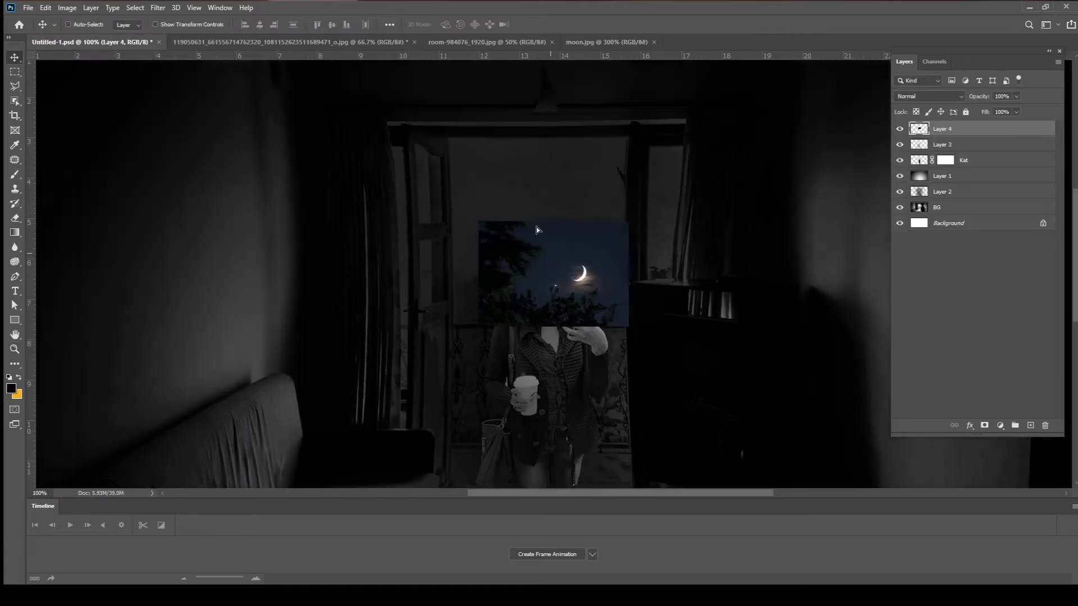
click(984, 424)
key(0)
drag(487, 191, 476, 247)
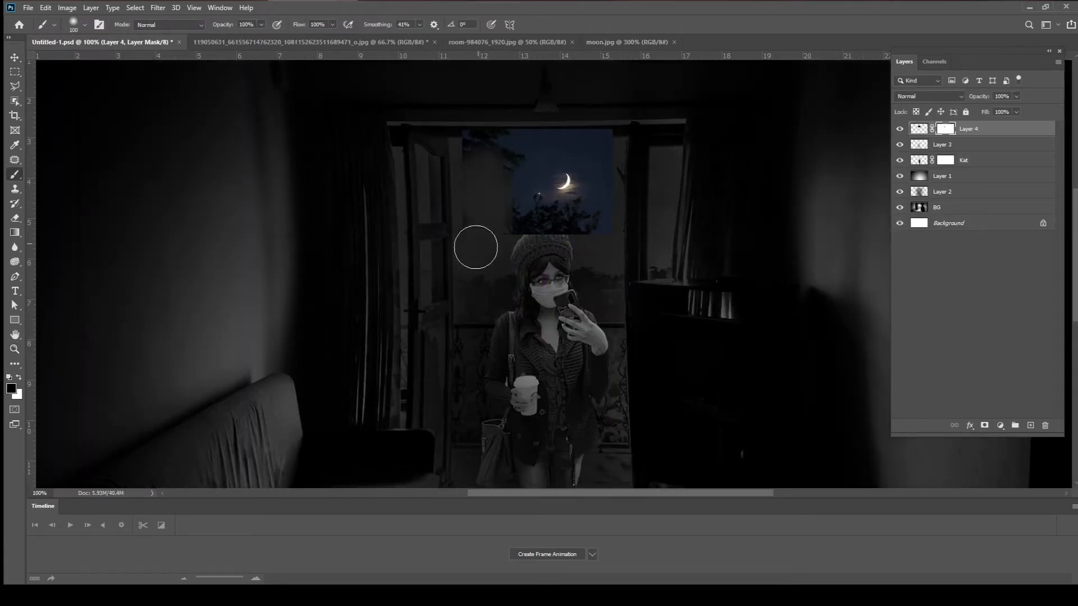
key(v)
drag(580, 183, 555, 189)
Step: Desaturate the moon with Hue/Saturation and darken the sky around it with a soft black brush at 34% opacity
click(67, 7)
mouse_move(103, 41)
click(67, 7)
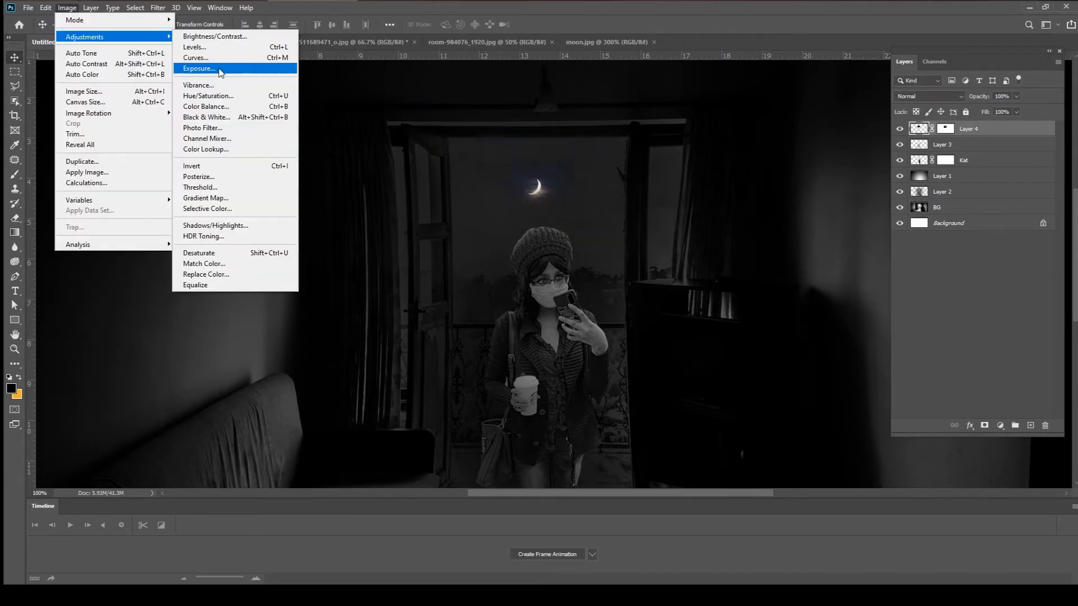
click(209, 96)
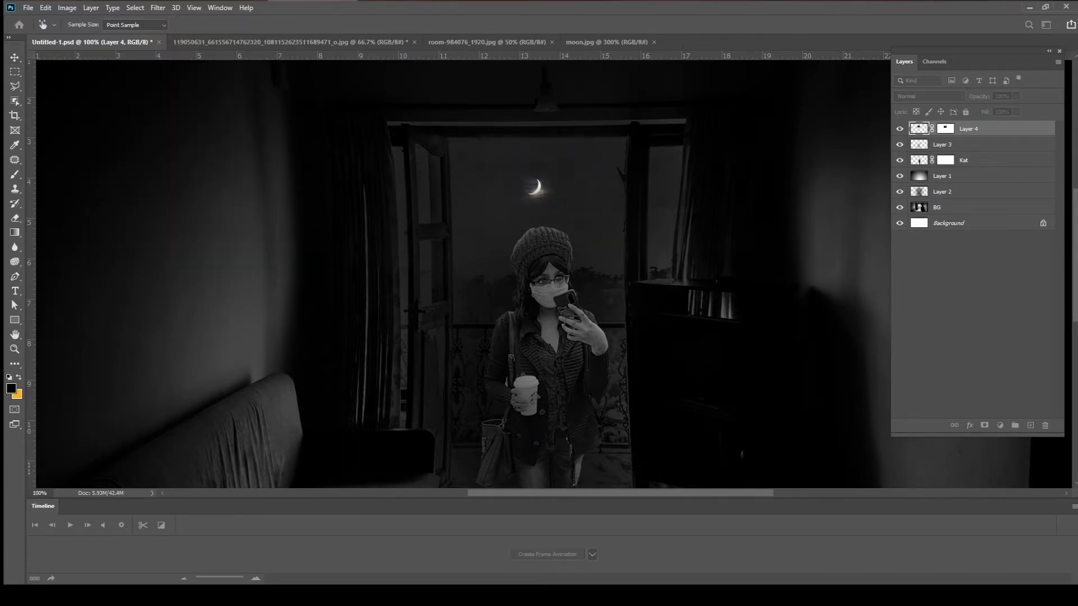
key(Return)
scroll(532, 196, up, 2)
key(b)
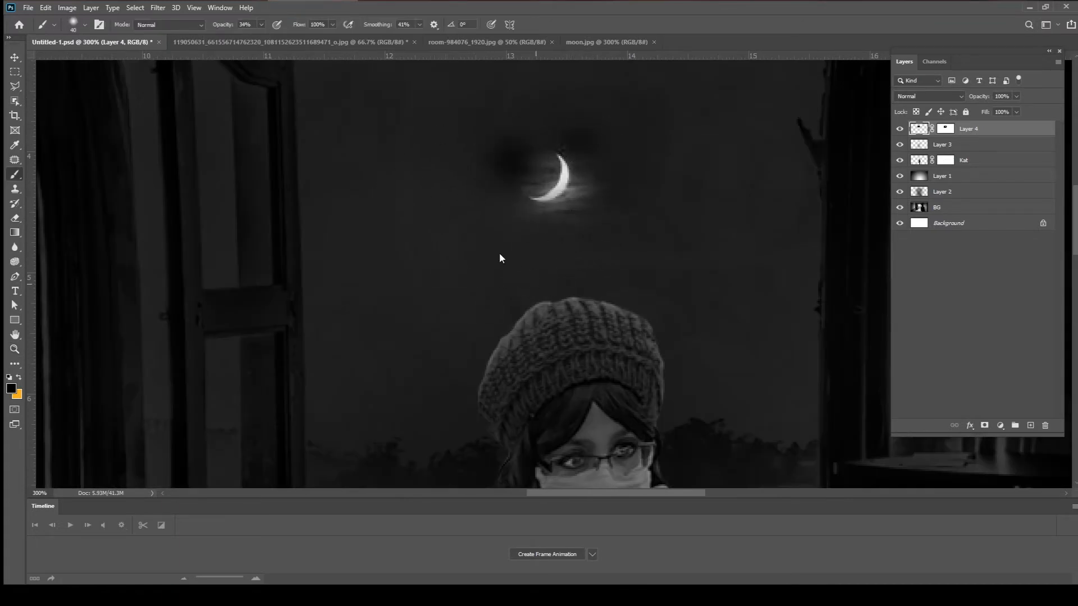
Step: Shade the floor around the woman's feet on Layer 2 with a 175 px black brush at 9% opacity
key(z)
key(ctrl+minus)
key(ctrl+minus)
key(ctrl+minus)
key(ctrl+minus)
click(965, 193)
key(b)
key(bracketright)
key(bracketright)
key(bracketright)
key(bracketright)
key(bracketright)
key(bracketright)
key(bracketright)
key(bracketright)
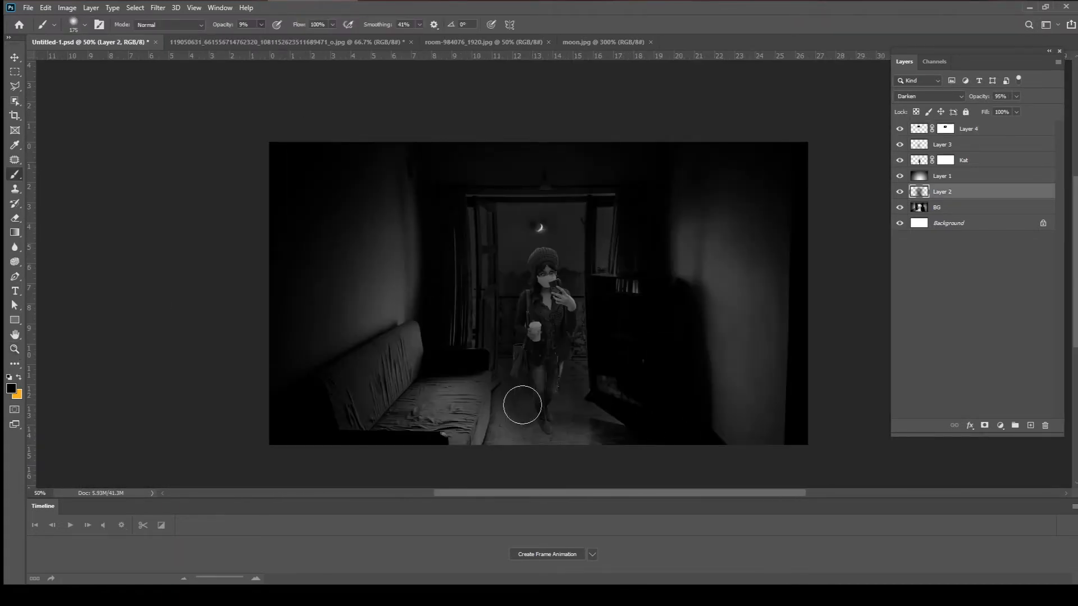
Step: Set the moon layer's blend mode to Lighter Color
click(988, 128)
click(931, 96)
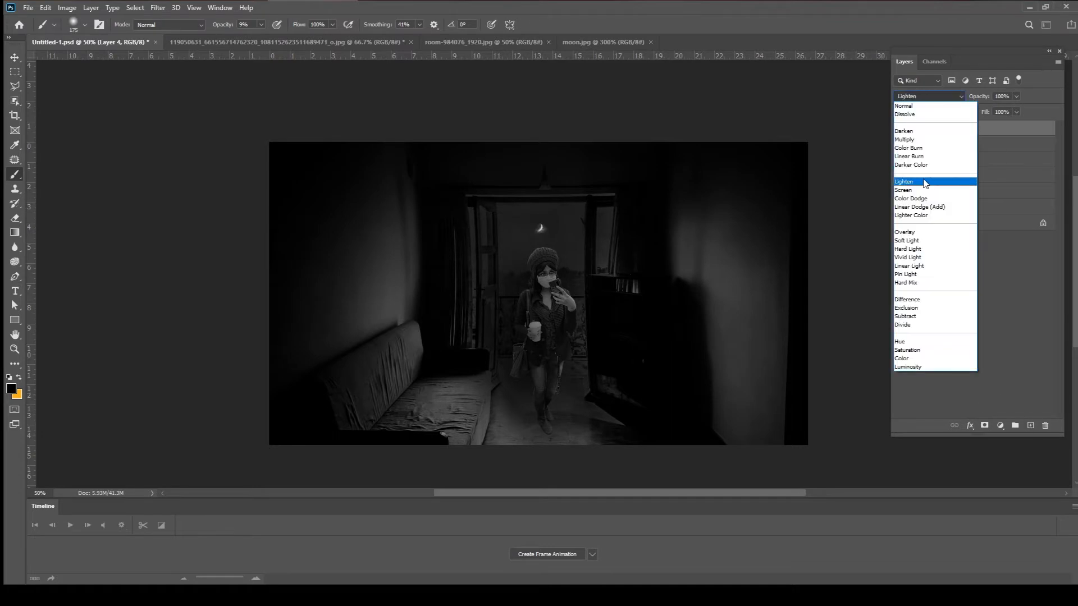
click(921, 217)
Step: Add a new top layer and paint a soft shadow on the floor beside the woman's boots at 28% brush opacity
double_click(15, 349)
click(1030, 425)
click(656, 439)
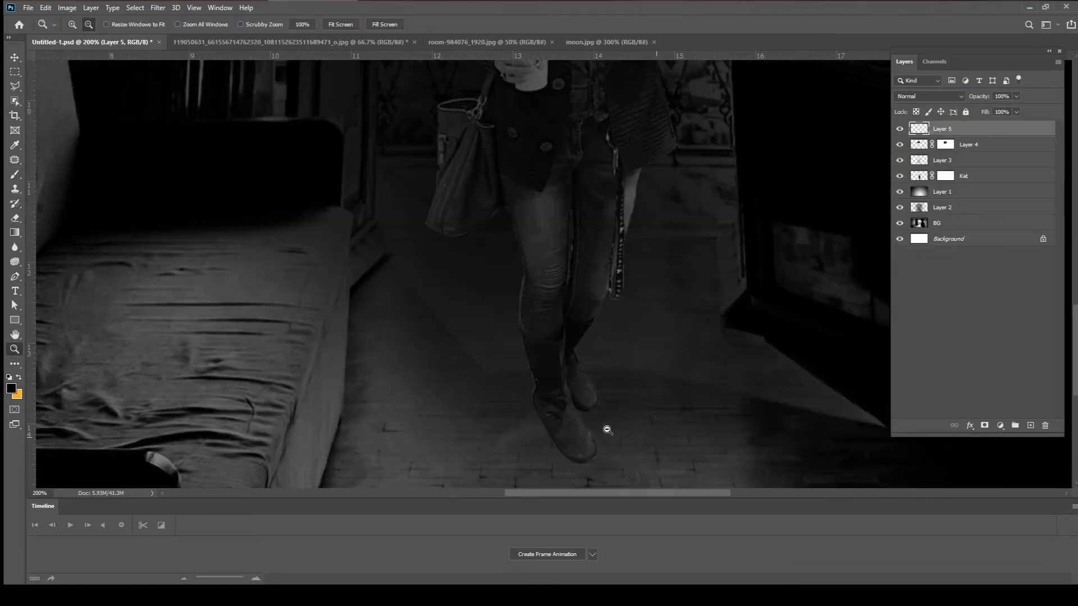
alt+click(657, 438)
key(b)
key(bracketleft)
key(bracketleft)
key(bracketleft)
key(bracketleft)
key(bracketleft)
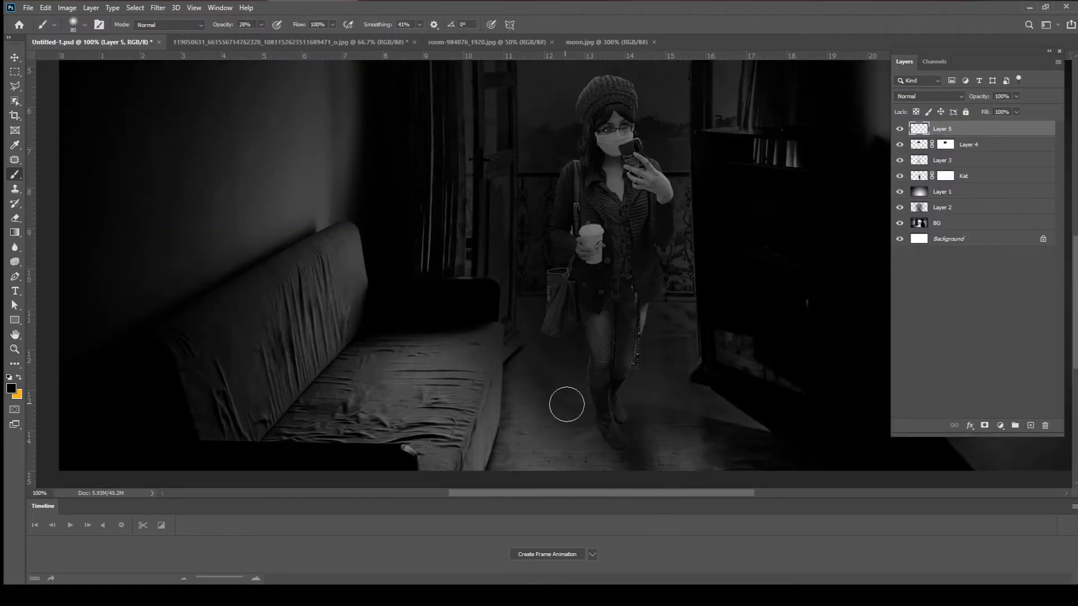
scroll(627, 313, up, 3)
scroll(705, 326, down, 4)
key(e)
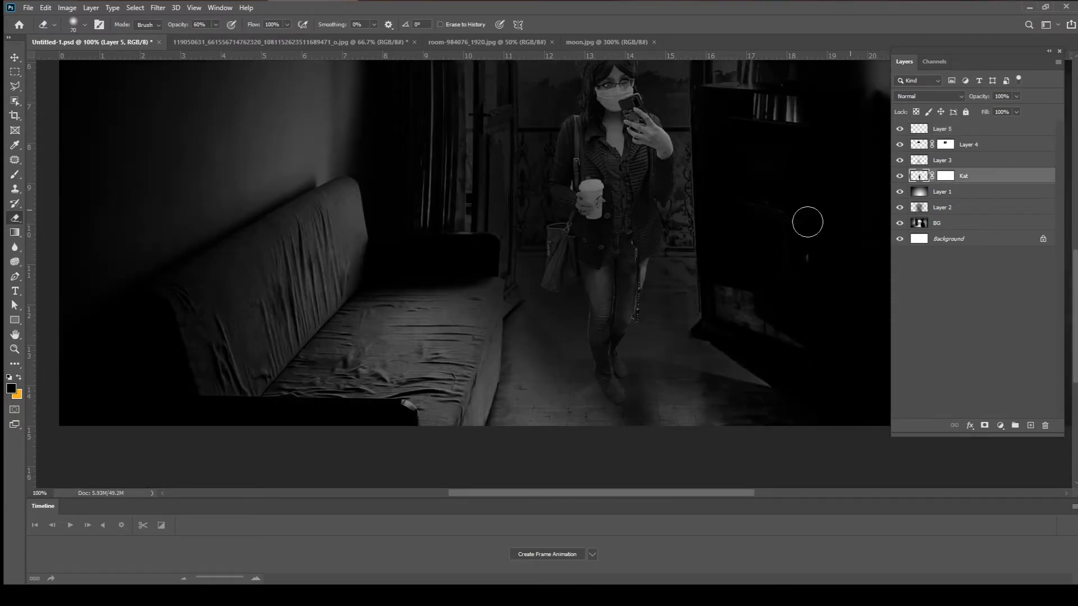
Step: Clean up the edges of the jeans and hanging strap on the woman's layer mask with a small black brush at 100% opacity
click(984, 179)
scroll(557, 240, up, 3)
key(b)
drag(258, 35, 303, 35)
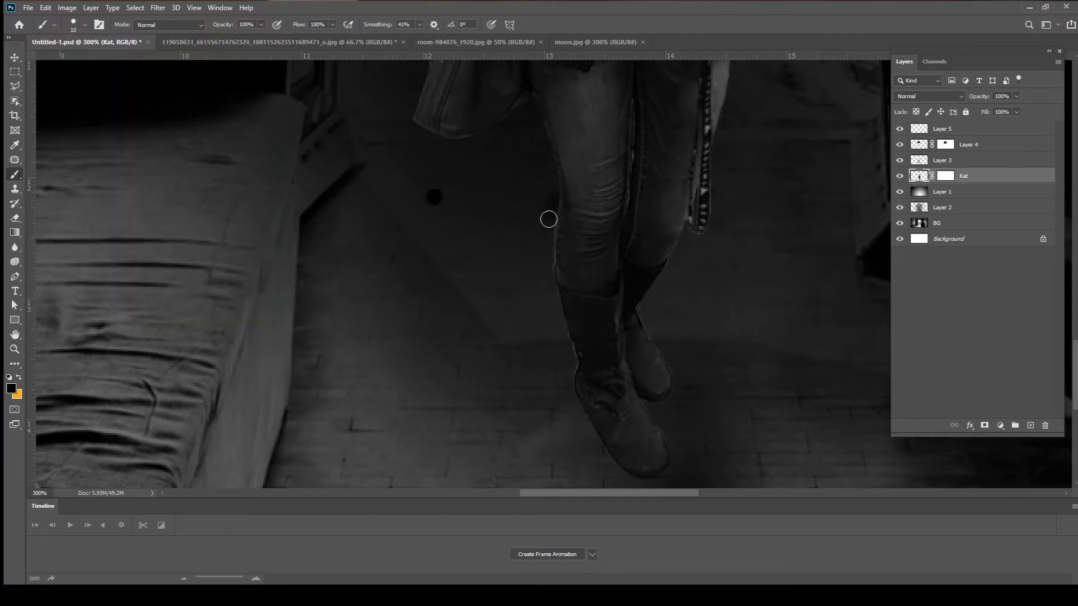
drag(556, 312, 561, 331)
key(ctrl+z)
click(948, 174)
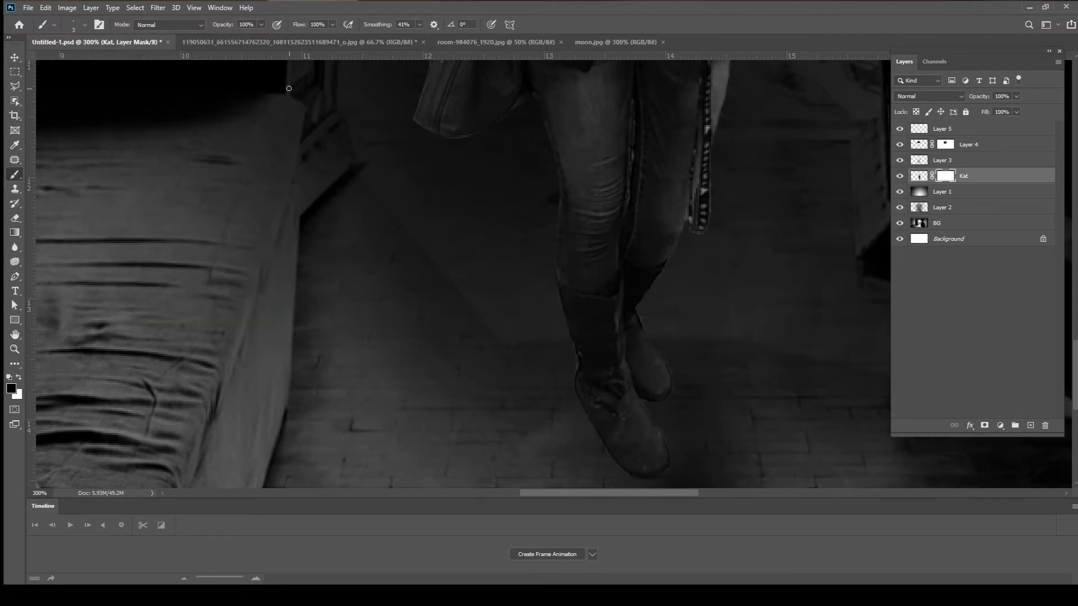
scroll(712, 245, up, 2)
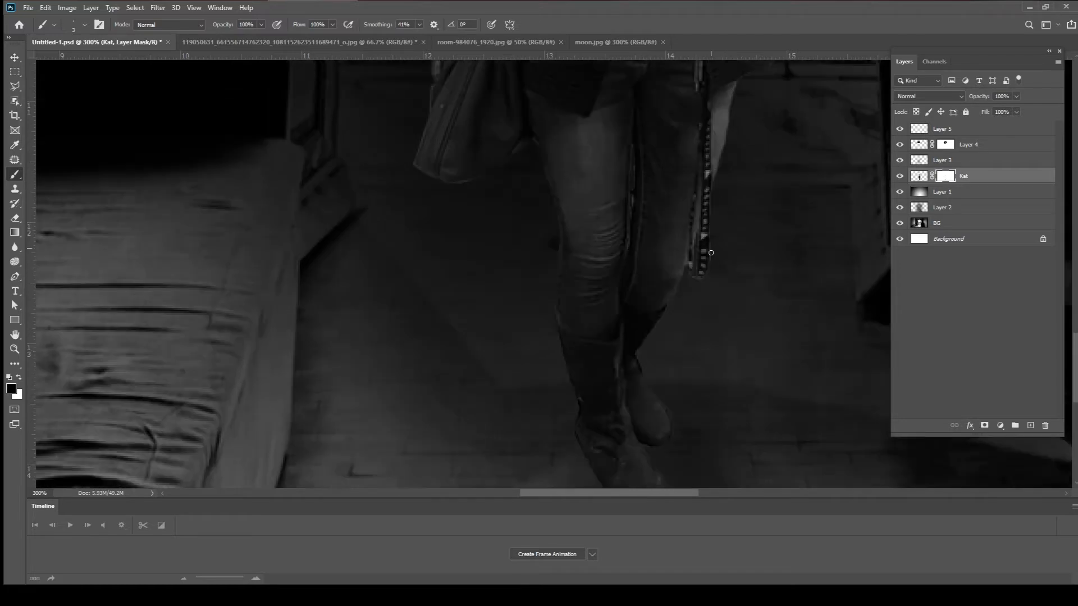
scroll(691, 276, up, 1)
alt+scroll(704, 287, up, 2)
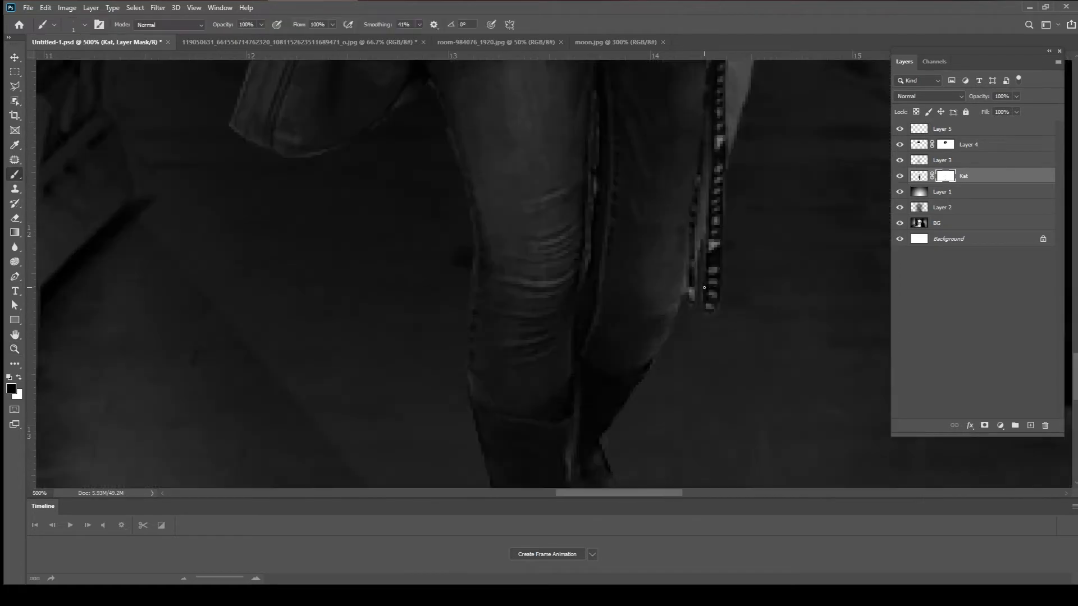
scroll(753, 315, up, 12)
Step: Add a new layer above the Kat layer and trace the woman's head with the Pen tool, converting the path to a selection
double_click(15, 349)
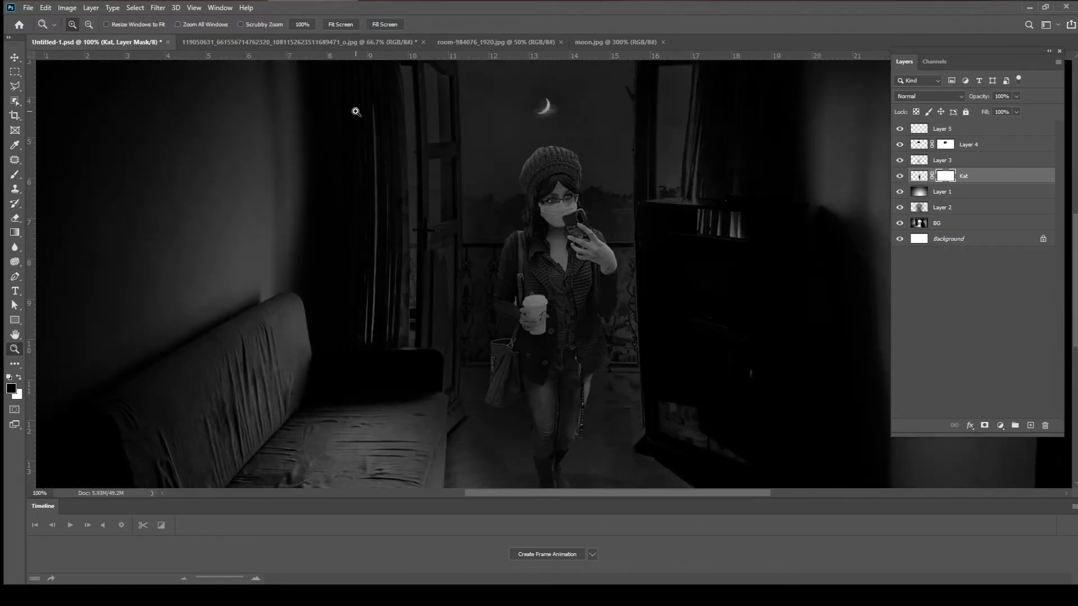
key(p)
key(ctrl+shift+alt+n)
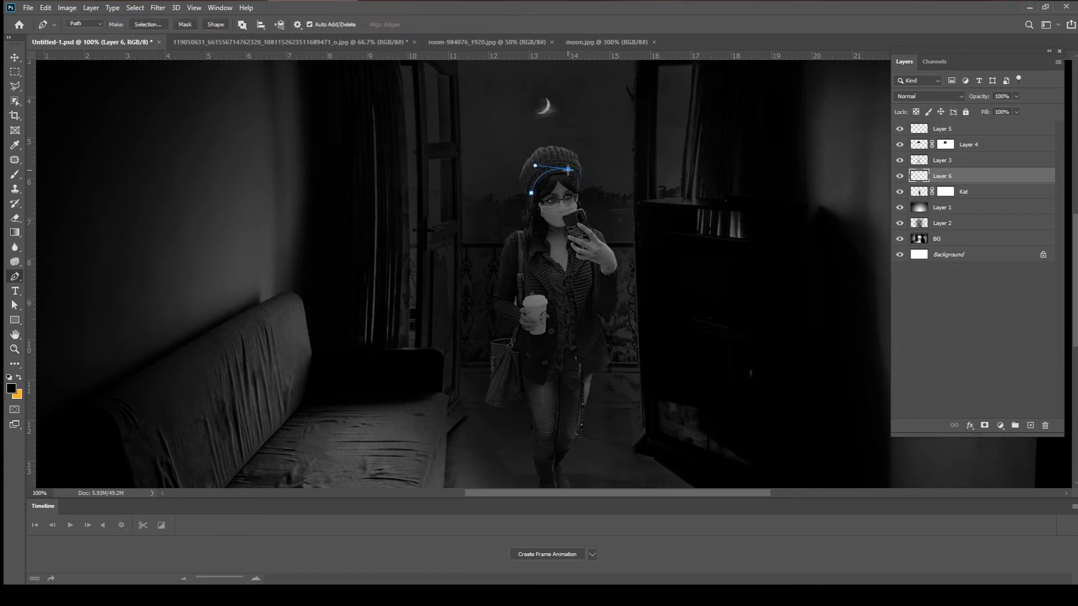
key(ctrl+Return)
key(b)
key(Return)
Step: Try painting inside the head selection with a reduced-opacity brush, and clear the selection
click(84, 24)
click(261, 24)
drag(261, 37, 238, 38)
click(556, 199)
key(ctrl+z)
key(ctrl+d)
Step: Shade around the woman's face on Layer 7 in Color Burn mode with a small, low-opacity black brush
key(z)
click(619, 219)
key(b)
click(84, 24)
key(Escape)
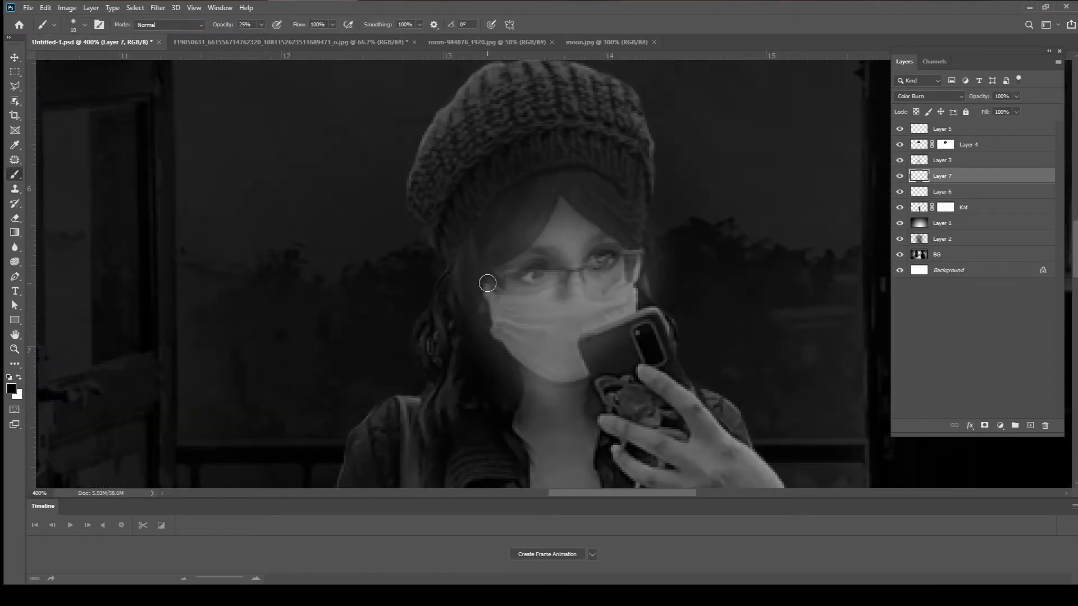
scroll(596, 383, up, 2)
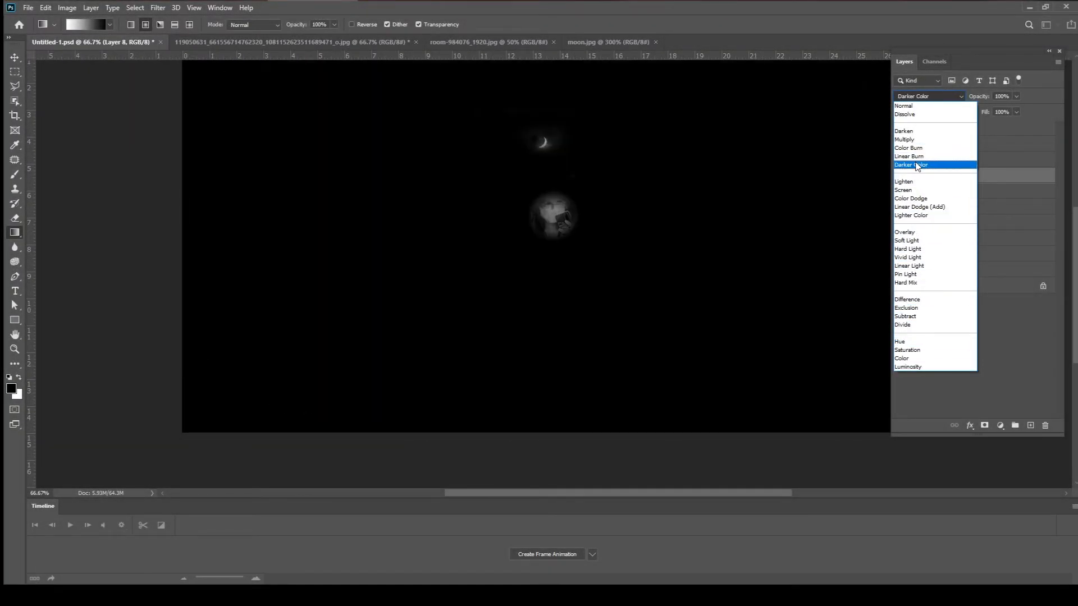
Step: Set the dark radial gradient on Layer 8 to Linear Burn at 10% opacity
click(908, 156)
drag(1016, 96, 977, 110)
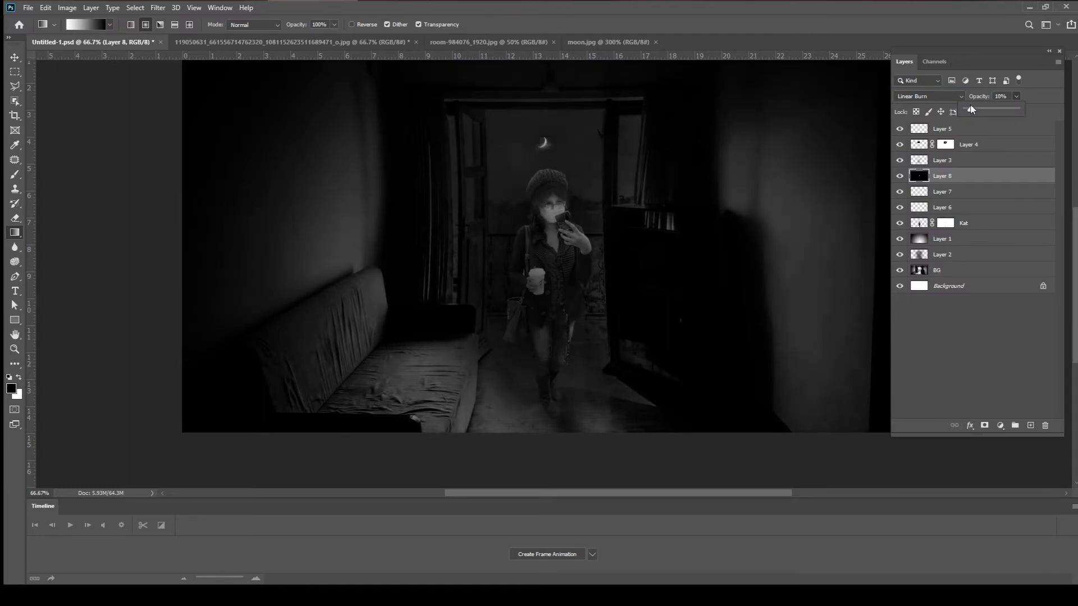
key(z)
click(567, 221)
click(567, 221)
scroll(609, 362, down, 4)
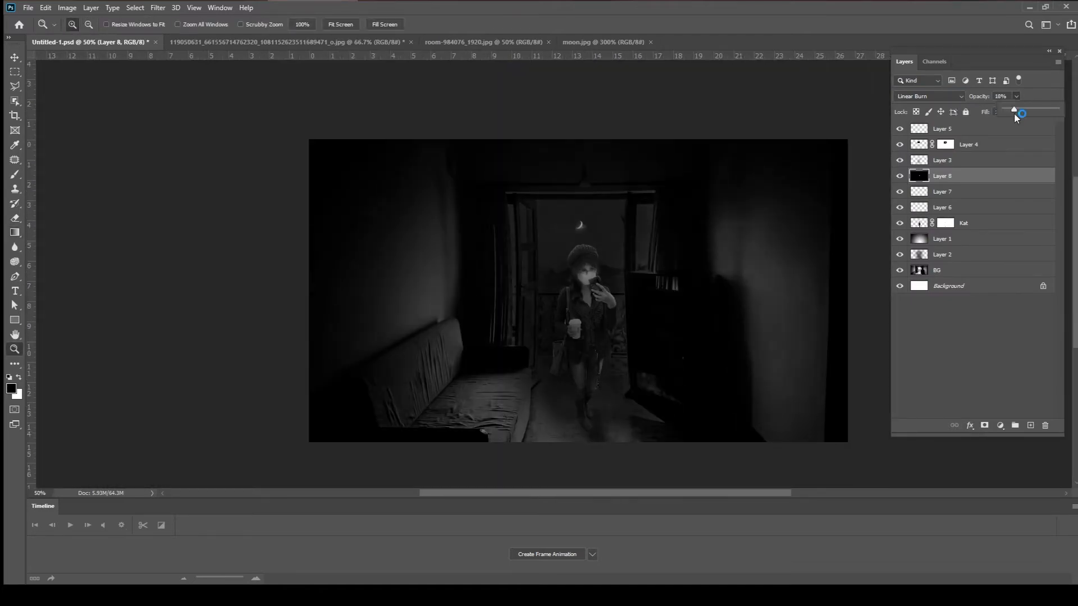
Step: Set the Layer 1 gradient behind the woman to Linear Burn at 53% opacity
click(943, 238)
drag(1016, 96, 1003, 116)
click(929, 96)
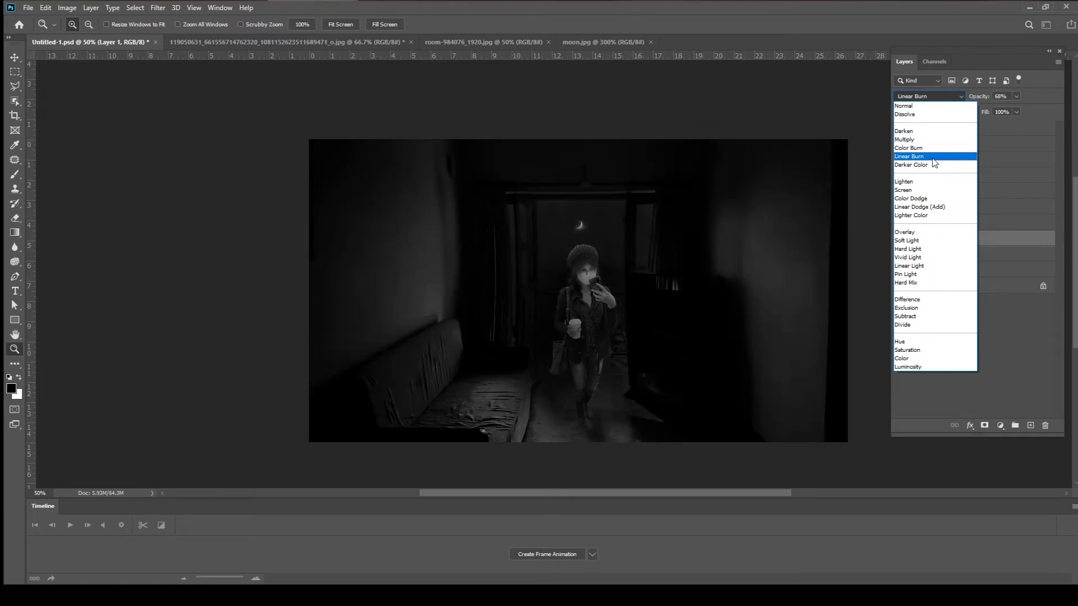
click(920, 156)
drag(1016, 113, 1014, 112)
Step: Hide and show Layer 7 to compare its effect on the woman's face
click(572, 286)
click(583, 278)
click(594, 268)
key(e)
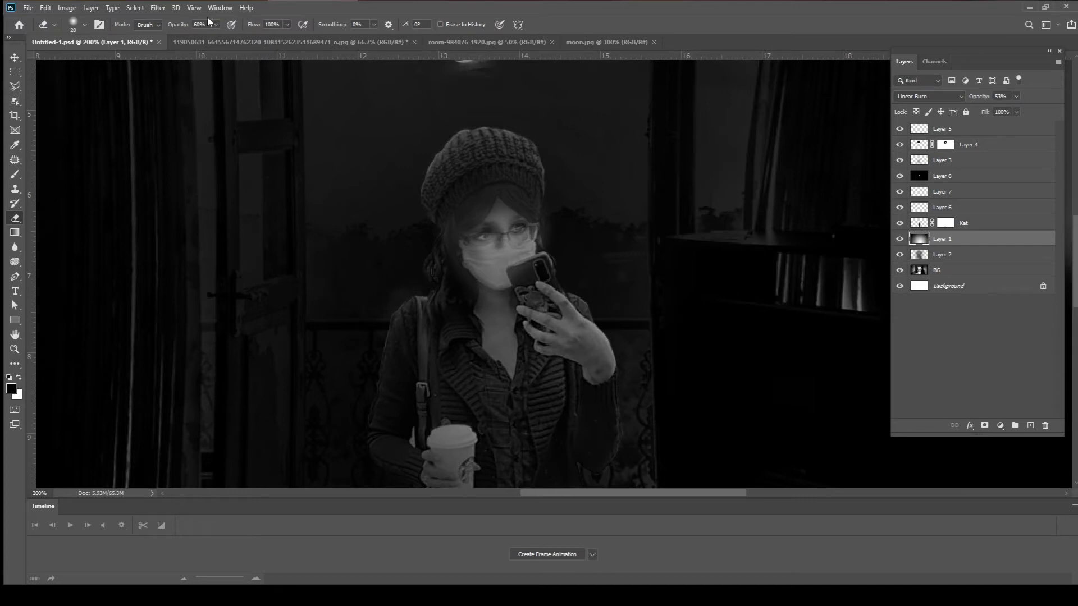
click(900, 192)
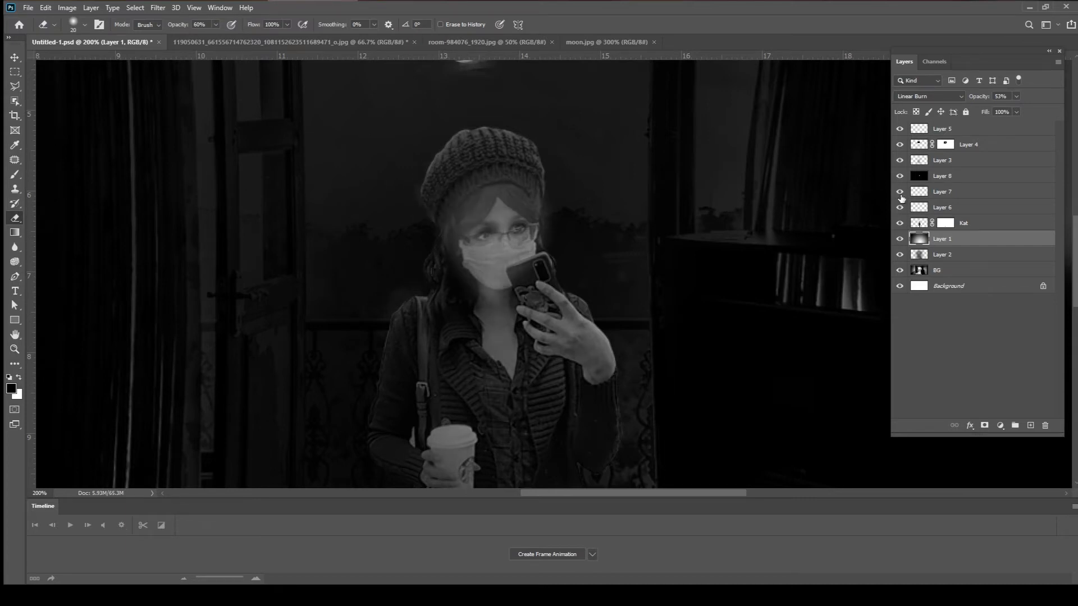
click(899, 191)
Step: Soften the face shading on Layer 7 with an enlarged eraser at adjusted opacity
click(942, 192)
key(])
key(])
key(])
key(])
key(])
click(215, 24)
scroll(505, 385, down, 3)
key(b)
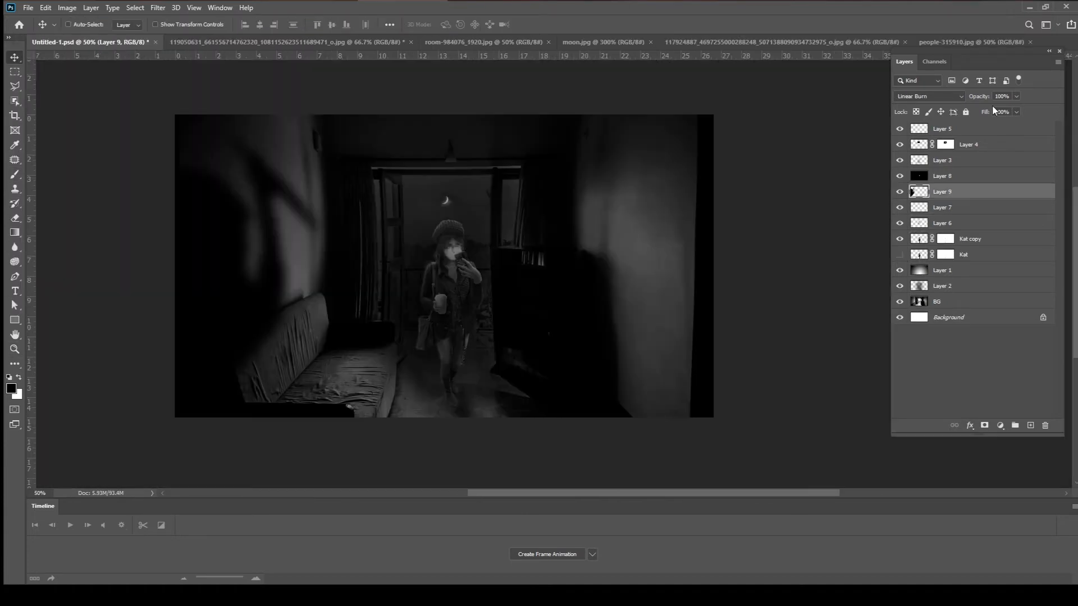
Step: Lower the wall shadow on Layer 9 to 64% opacity and open its blend mode choices
drag(1016, 96, 999, 110)
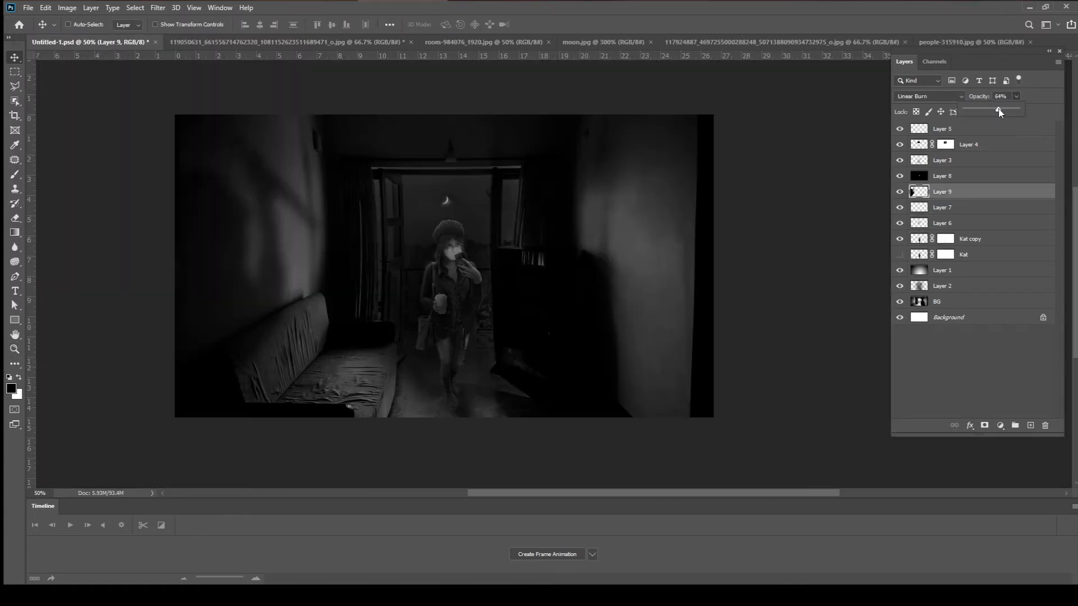
click(929, 96)
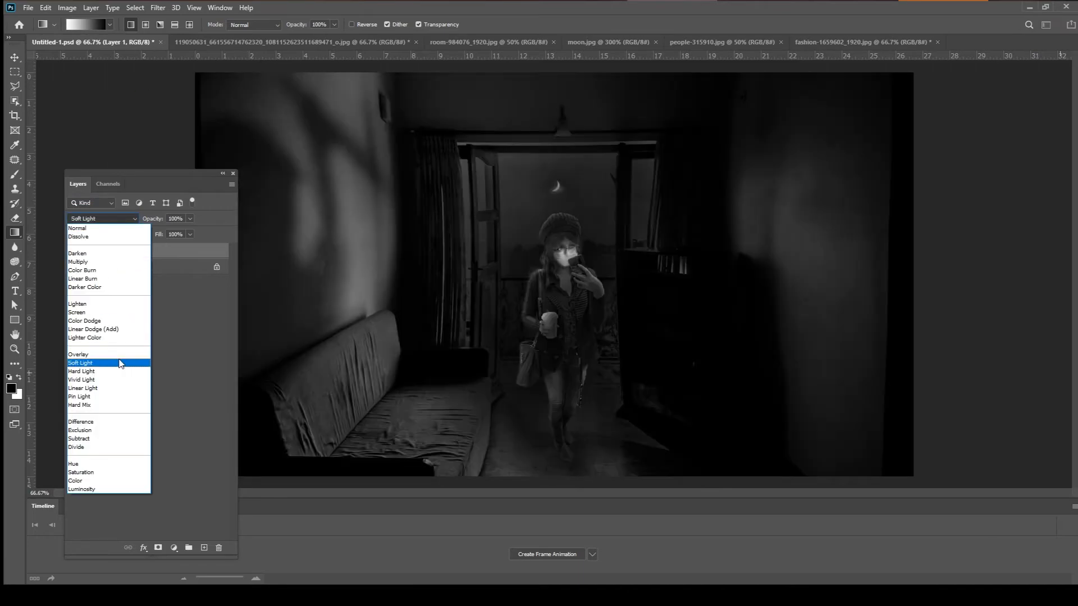
Step: Set the gradient layer above the flattened image to Overlay and add a small amount of monochromatic Gaussian noise to it
click(84, 354)
click(158, 7)
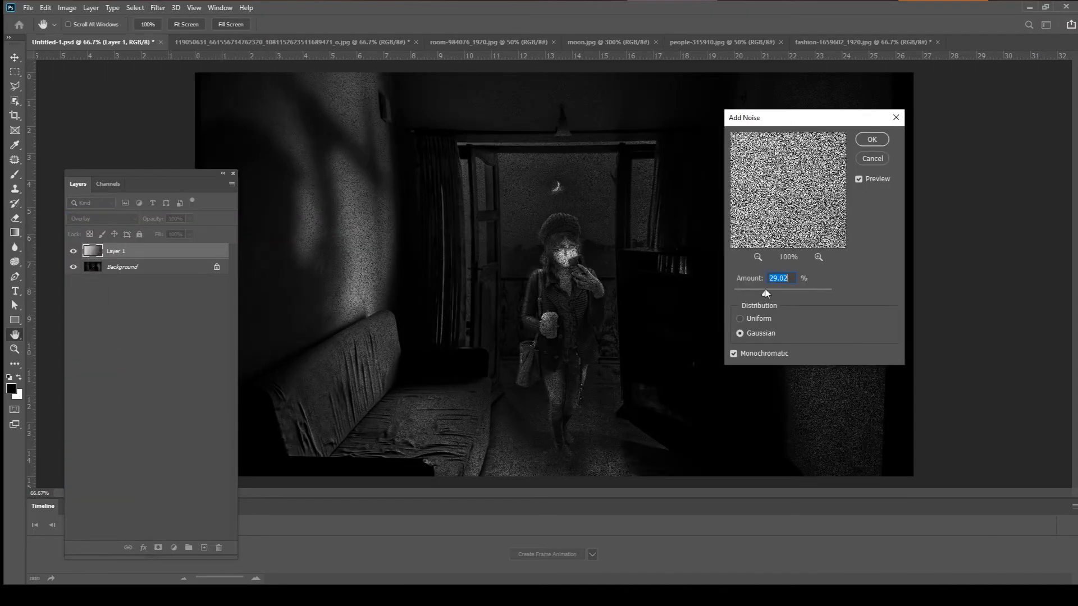
drag(765, 292, 738, 294)
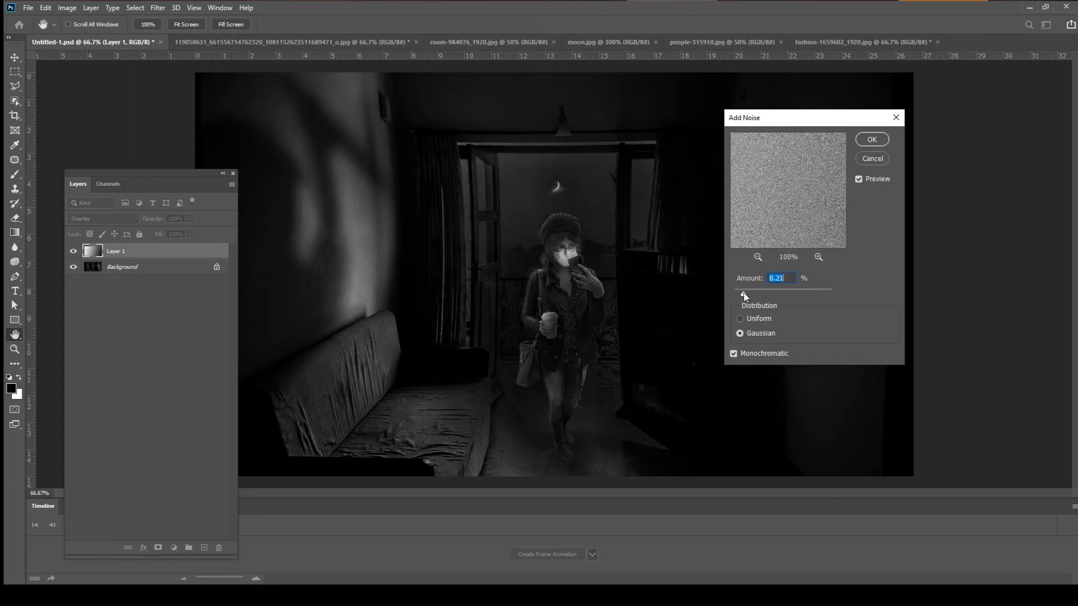
click(872, 139)
Step: Soften the noisy gradient layer with a large eraser at 28% opacity
click(15, 218)
click(84, 24)
key(bracketright)
key(bracketright)
key(bracketright)
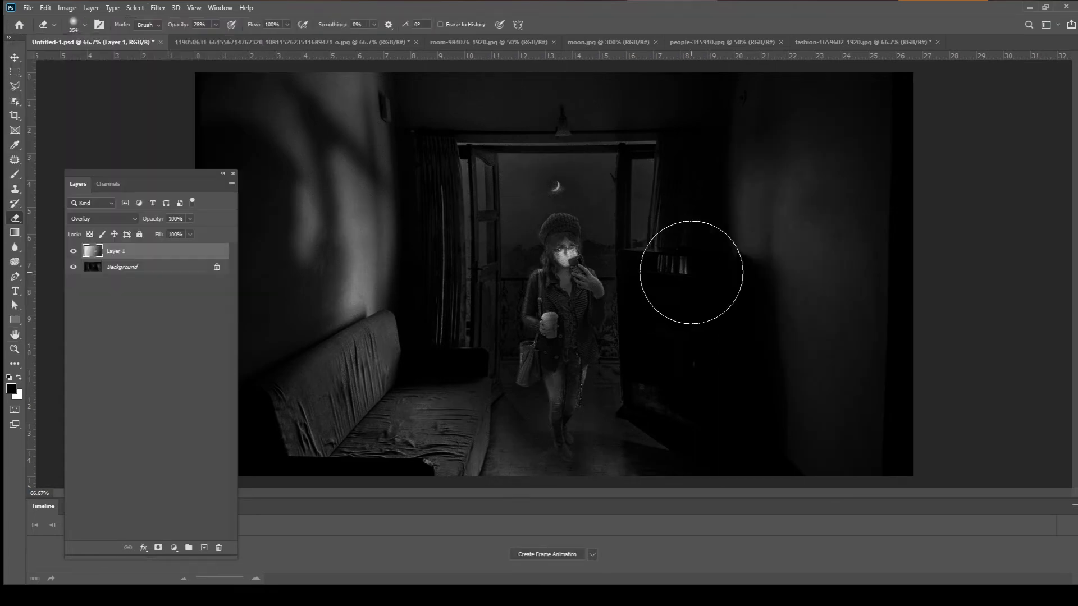
Step: Try an exposure adjustment on the Background layer
click(171, 273)
click(67, 7)
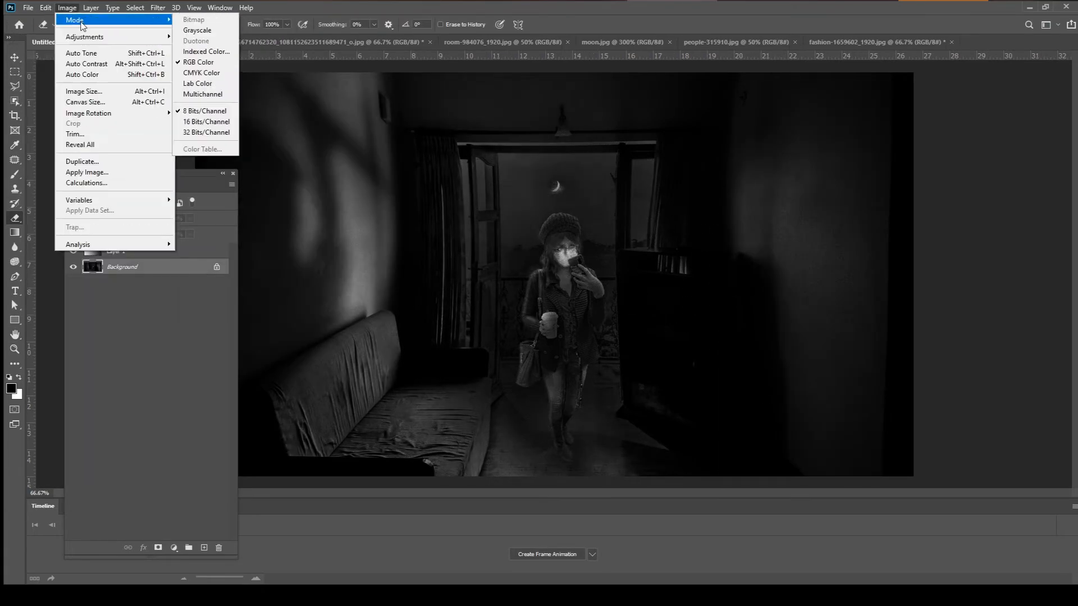
mouse_move(82, 37)
click(196, 70)
drag(619, 209, 627, 209)
drag(634, 150, 796, 145)
drag(782, 228, 806, 297)
click(890, 187)
Step: Try a steep S-shaped RGB Curves adjustment on the Background layer to raise its contrast
click(67, 7)
mouse_move(82, 37)
click(213, 59)
drag(832, 264, 850, 220)
drag(842, 129, 668, 284)
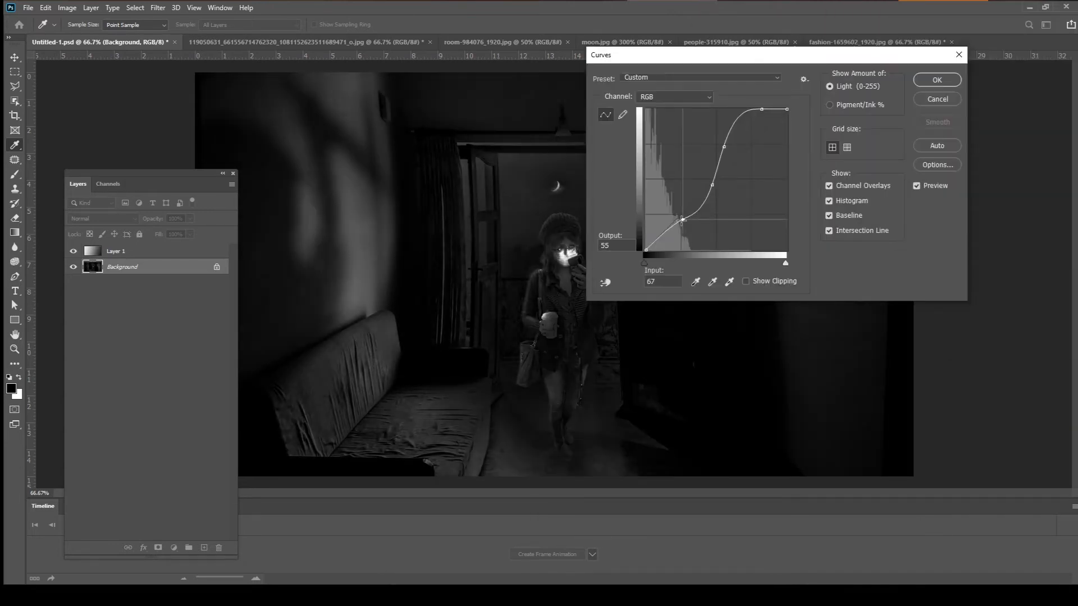
drag(712, 197, 714, 188)
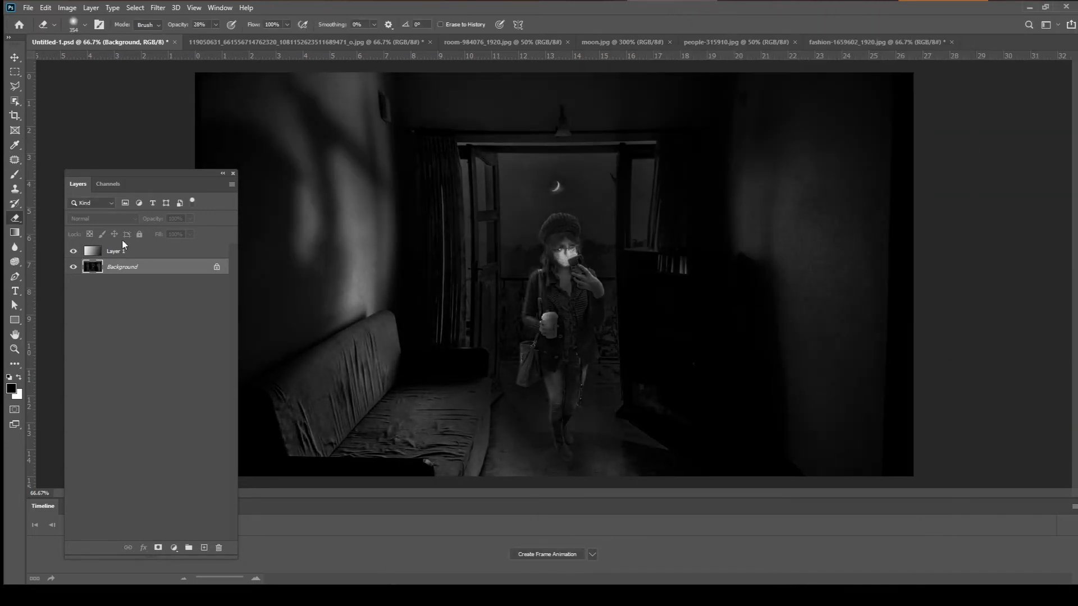
drag(782, 227, 798, 229)
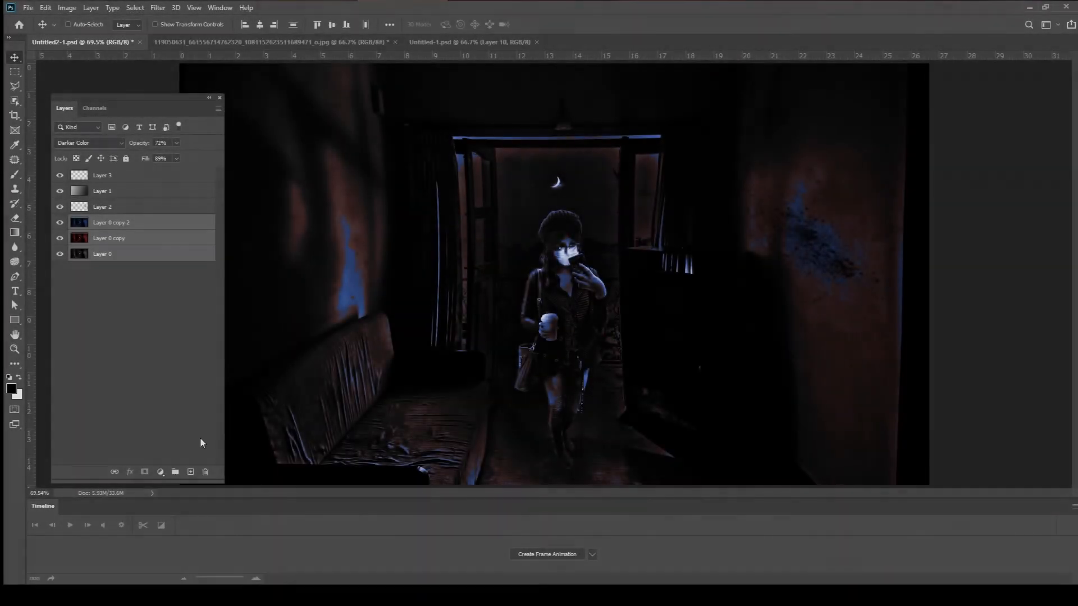
Step: Try a Levels adjustment on Layer 0 copy 2 with red channel inputs of 16, 1.18 and 220
click(67, 7)
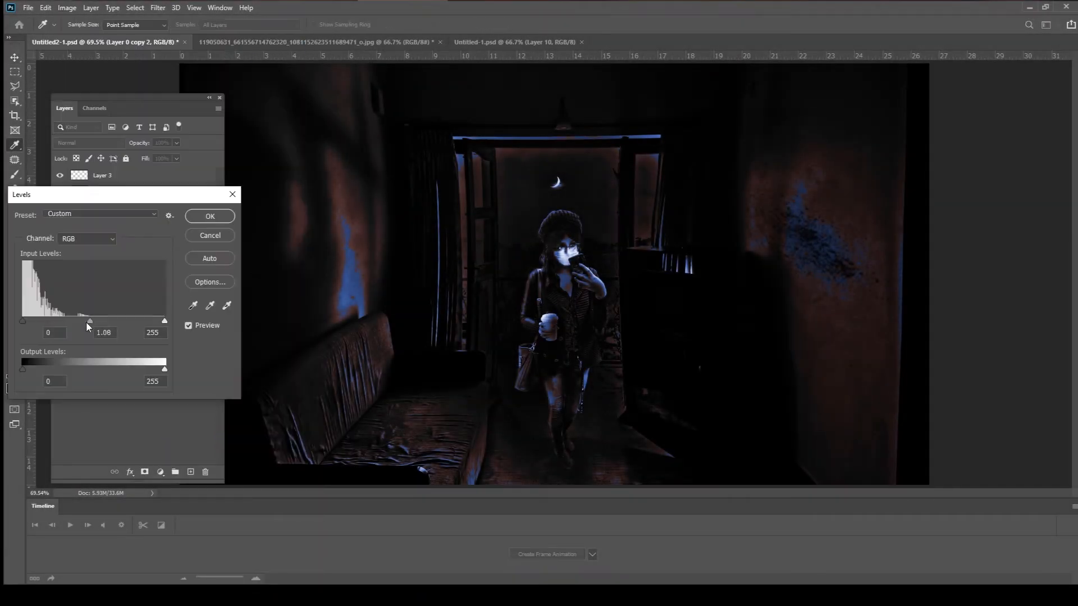
drag(86, 322, 31, 321)
drag(164, 322, 135, 321)
drag(66, 322, 85, 321)
click(87, 238)
click(87, 263)
drag(164, 321, 145, 321)
drag(23, 321, 32, 321)
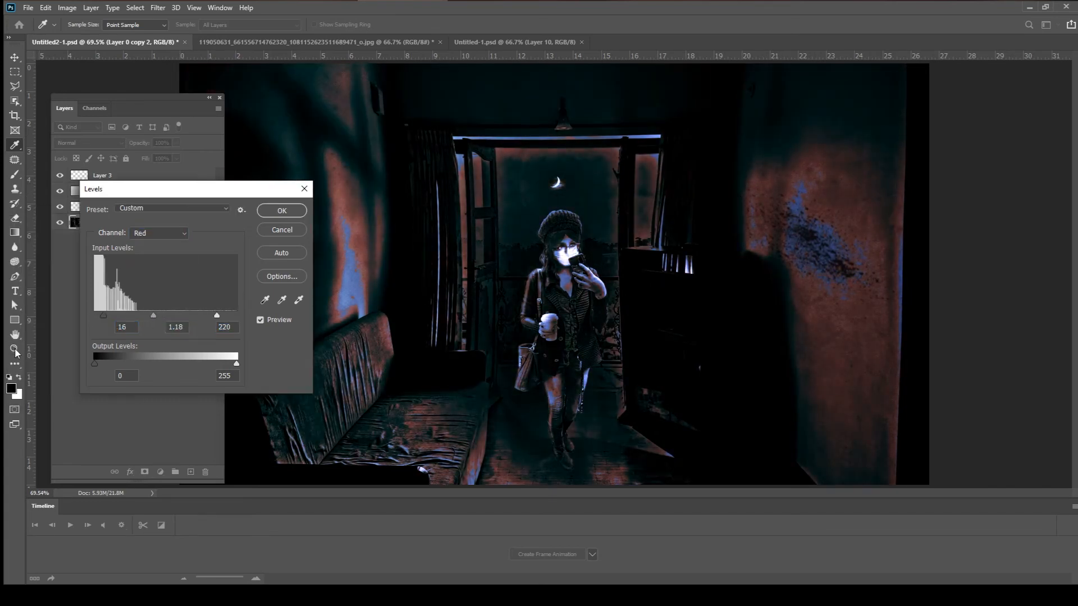
click(291, 211)
key(ctrl+z)
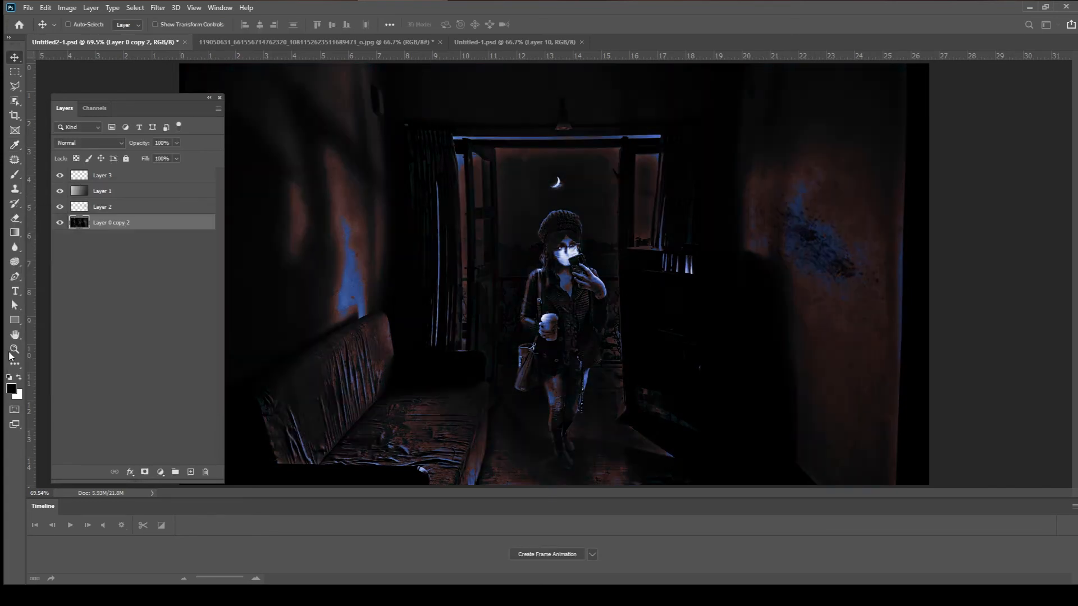
Step: Start a fresh Levels adjustment on Layer 0 copy 2 and rebalance the input levels, including the red channel
click(14, 349)
key(ctrl+minus)
click(539, 275)
click(67, 7)
click(191, 49)
drag(165, 315, 97, 315)
drag(398, 381, 356, 263)
drag(236, 315, 200, 309)
mouse_move(166, 316)
mouse_down()
mouse_move(183, 319)
mouse_move(159, 316)
mouse_up()
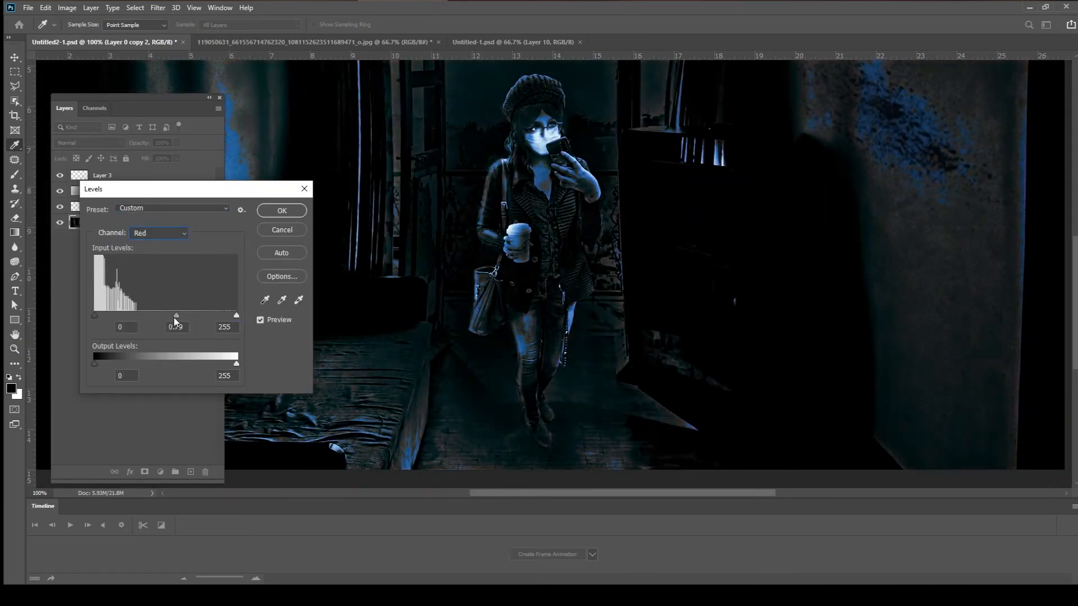
drag(94, 315, 99, 315)
drag(236, 316, 222, 315)
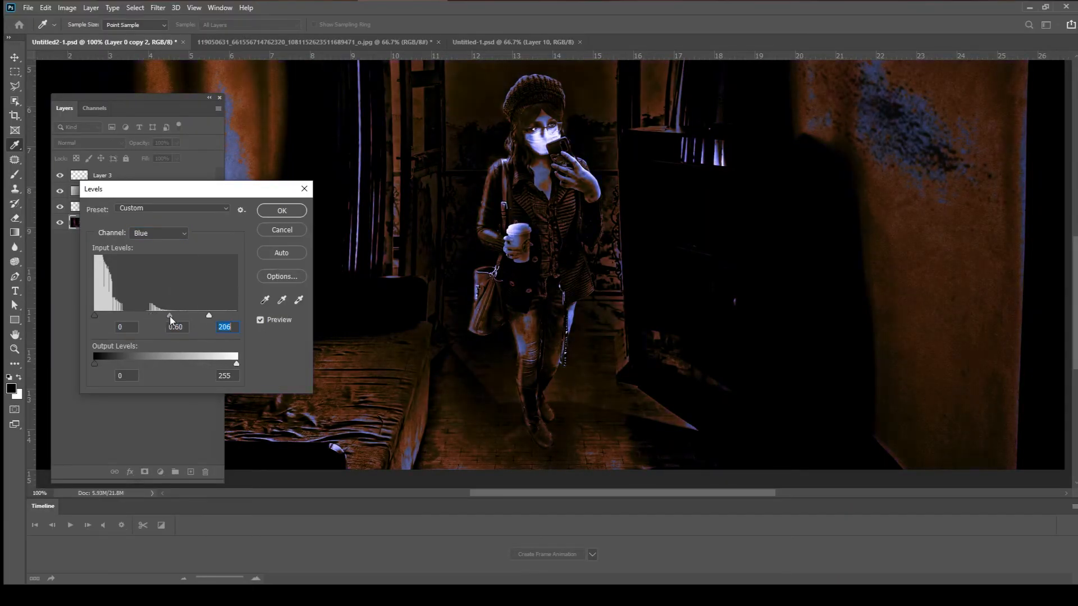
Step: Set the blue channel's input levels to 0, 0.93 and 206 with a shadow output of about 20, rebalance the other channels and apply Levels
drag(101, 365, 105, 365)
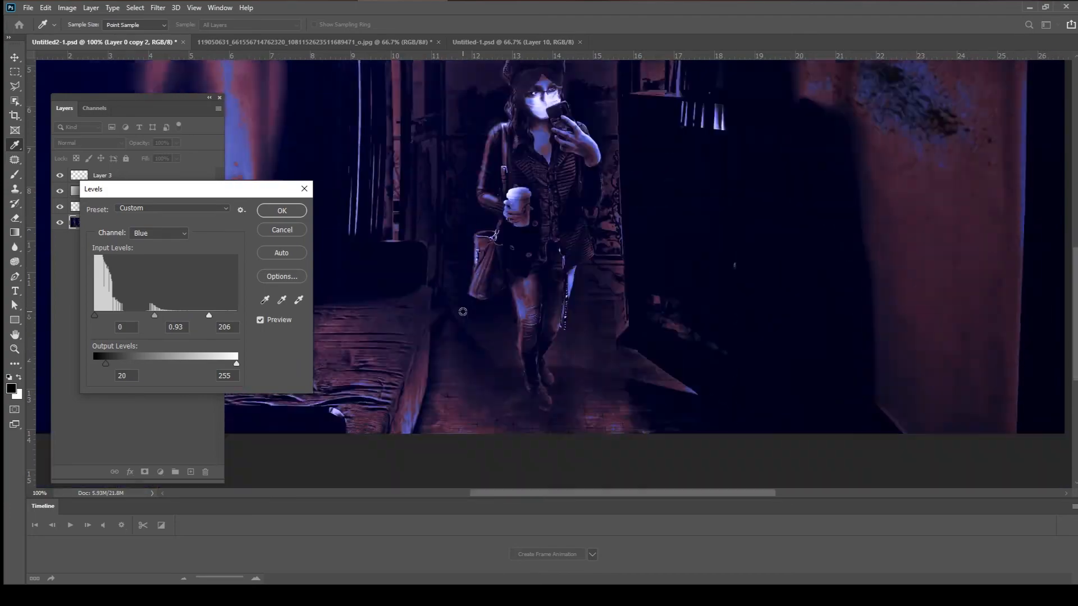
drag(230, 367, 238, 367)
mouse_move(106, 365)
mouse_down()
mouse_move(136, 361)
mouse_move(108, 372)
mouse_up()
click(159, 232)
click(152, 254)
click(181, 233)
click(159, 265)
click(282, 211)
Step: Posterize Layer 0 copy 2 to 66 levels
scroll(547, 236, down, 2)
scroll(558, 320, up, 3)
scroll(572, 283, down, 2)
click(67, 8)
mouse_move(84, 25)
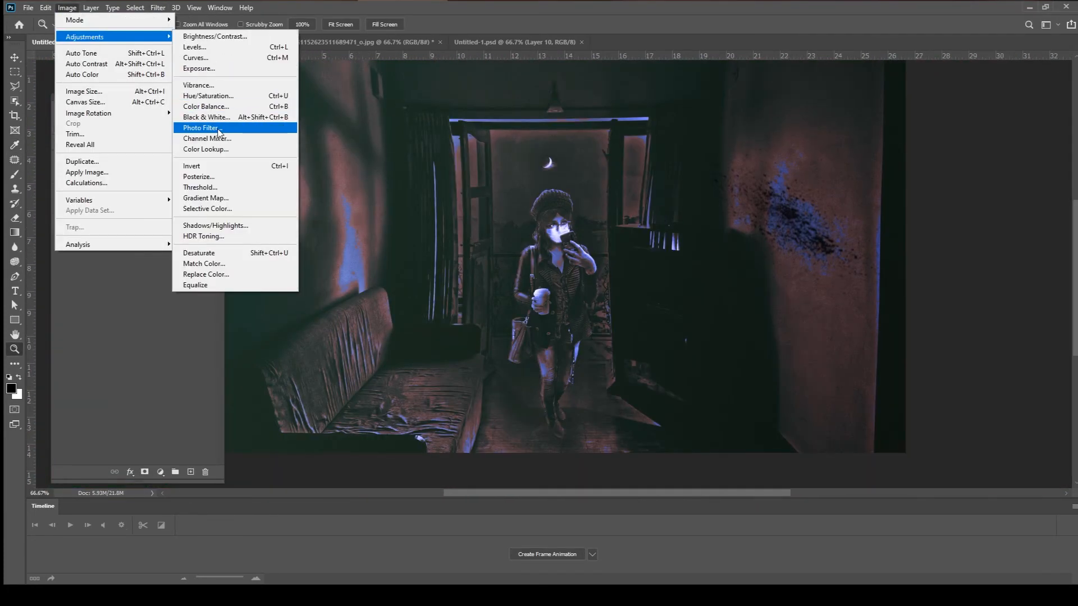
click(199, 130)
drag(657, 393, 678, 393)
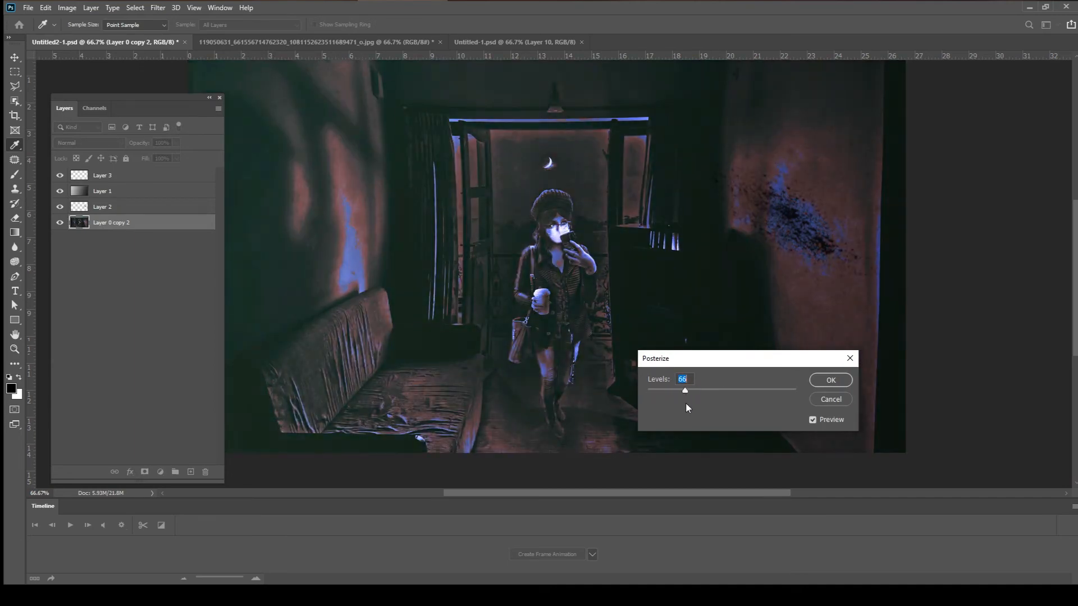
click(830, 380)
scroll(558, 236, up, 2)
scroll(627, 335, down, 3)
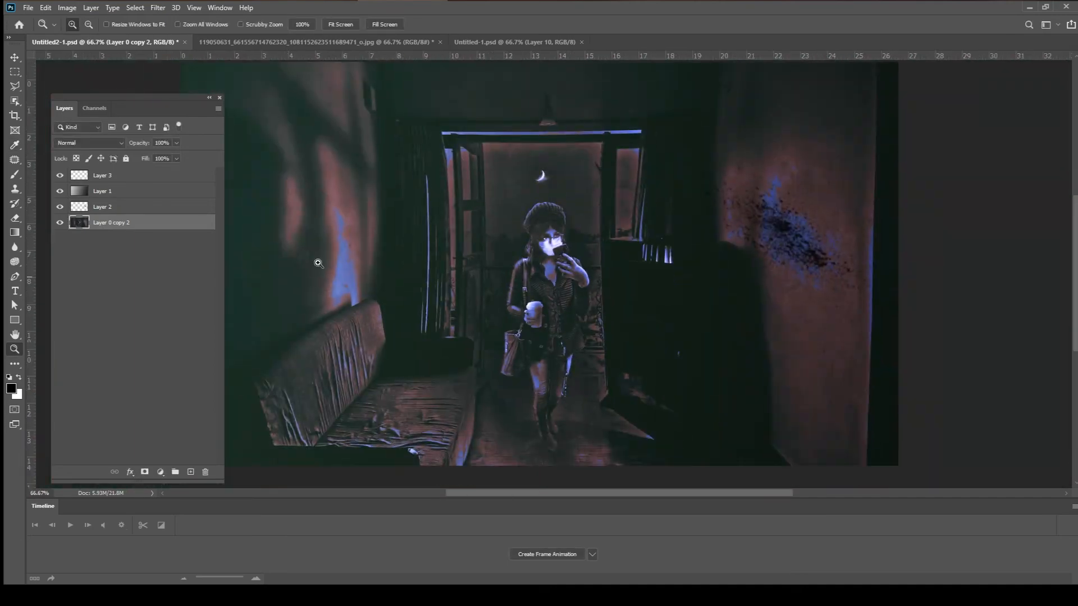
Step: Set the Multiply layer Layer 2 to 46% opacity
click(67, 211)
drag(177, 147, 151, 162)
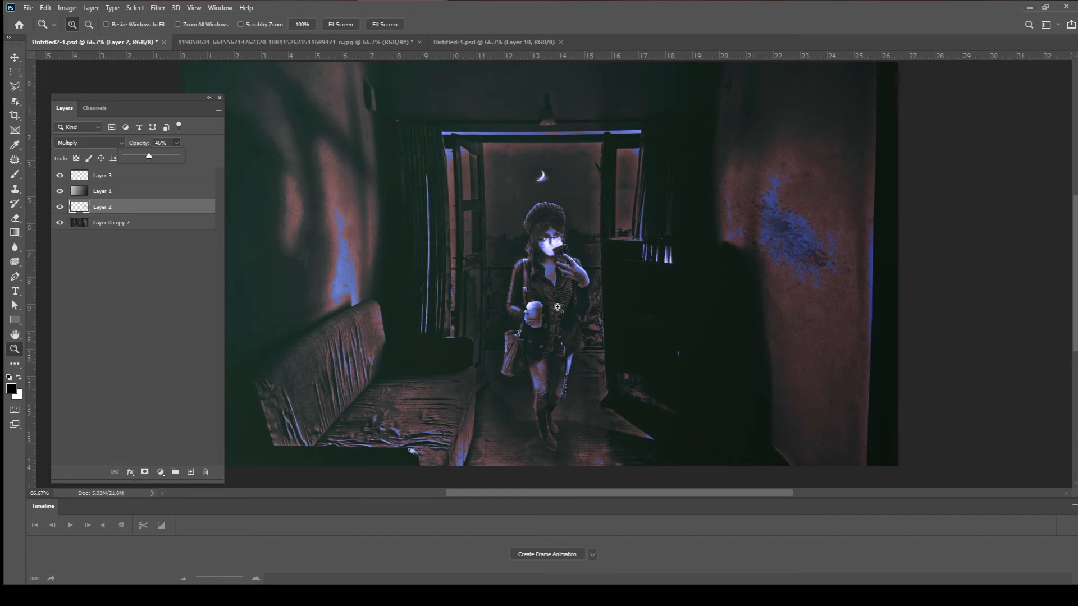
scroll(569, 249, down, 1)
scroll(566, 140, up, 1)
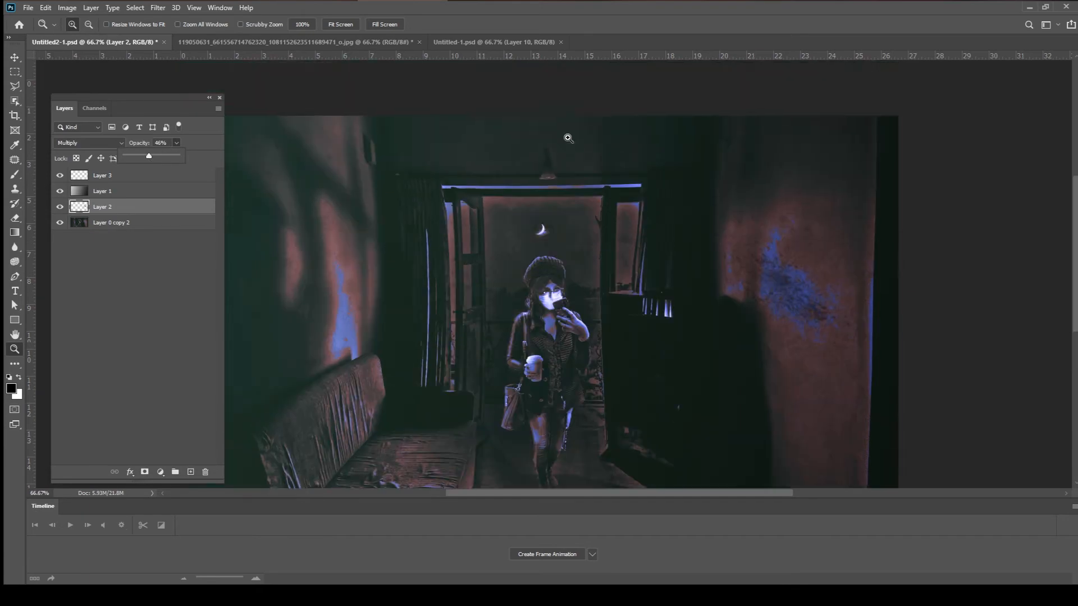
Step: Duplicate Layer 0 copy 2
click(163, 10)
click(89, 234)
click(131, 223)
key(ctrl+j)
Step: Apply a Ripple distortion of 126% at Medium size to the duplicated image layer
click(158, 8)
mouse_move(203, 159)
click(322, 168)
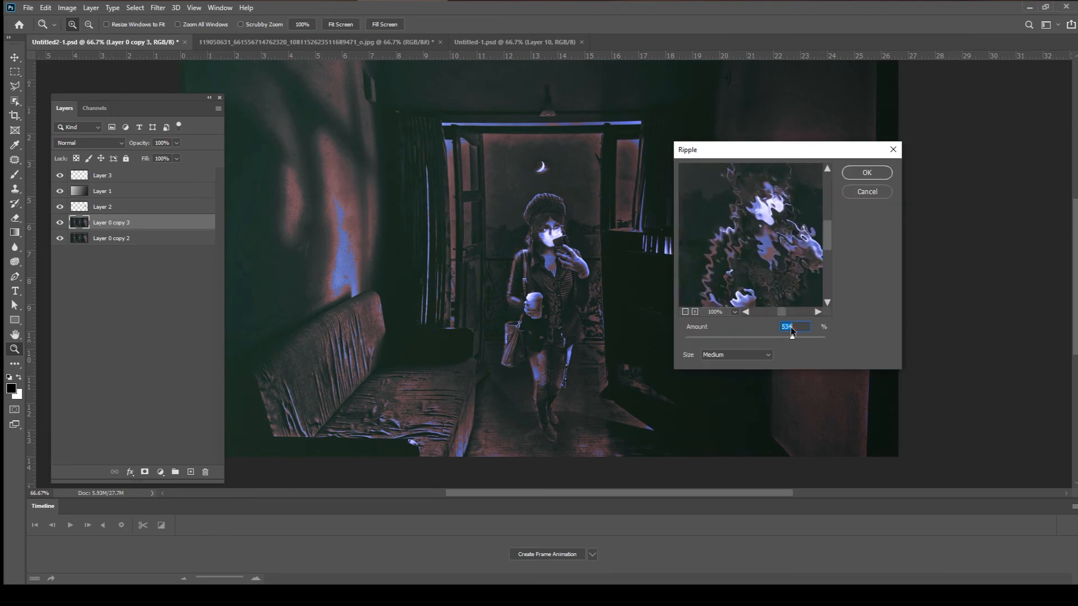
click(685, 312)
click(685, 311)
drag(758, 336, 763, 336)
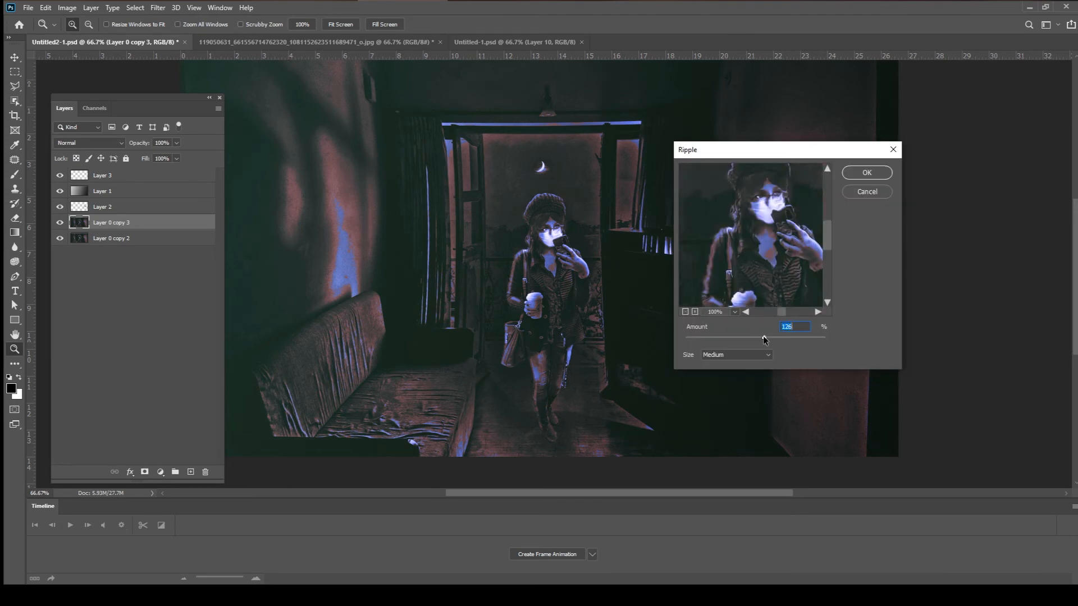
key(Return)
scroll(533, 244, up, 4)
scroll(623, 261, down, 2)
scroll(541, 223, down, 2)
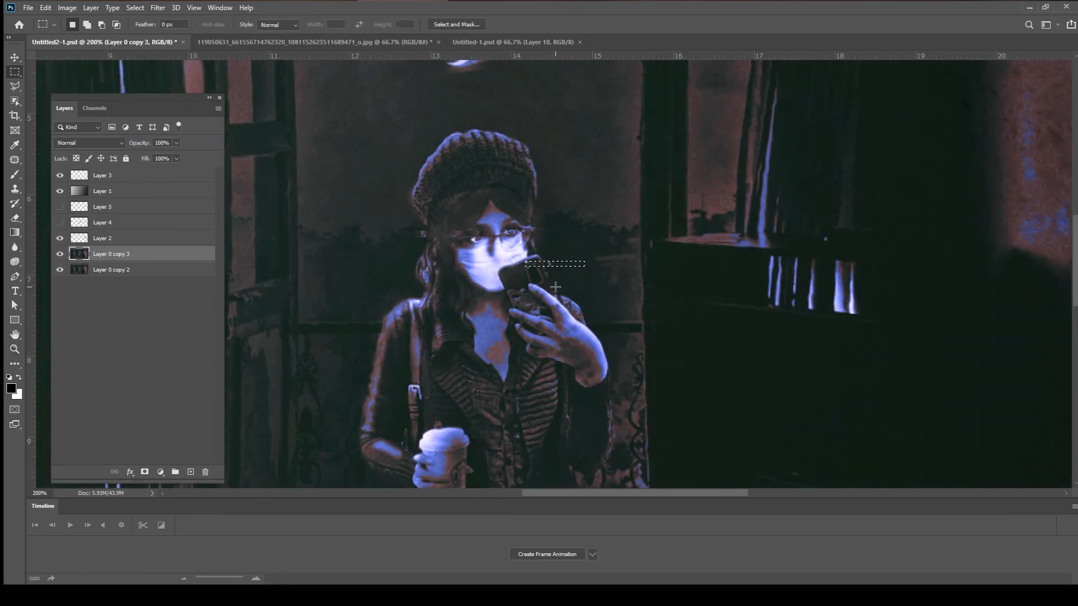
Step: Cut thin horizontal strips across the phone and the woman's shoulder on Layer 0 copy 3 and shift them sideways for a glitch effect
key(v)
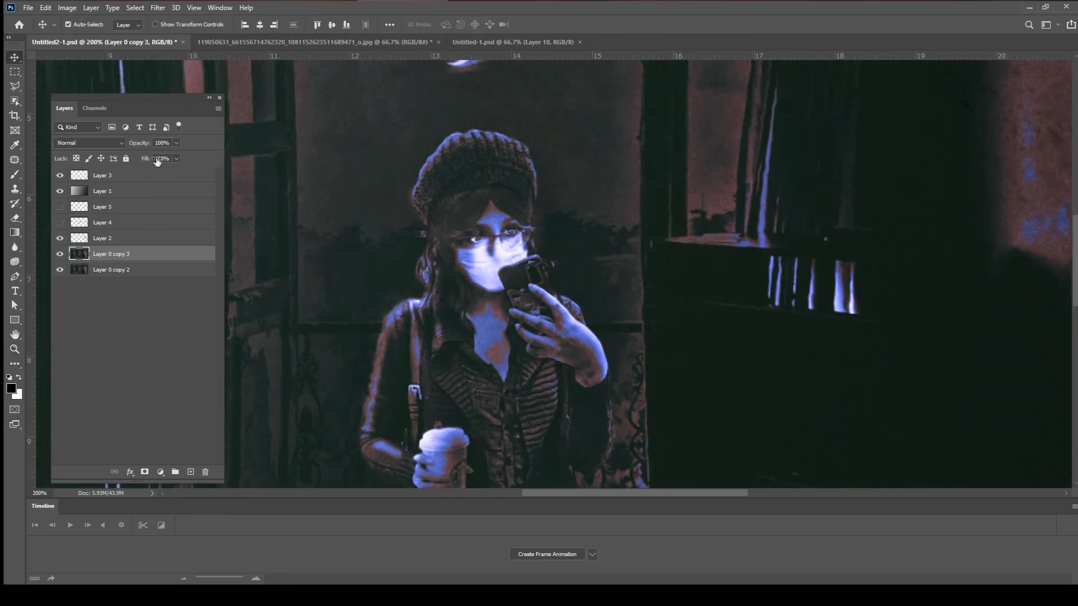
key(m)
click(365, 328)
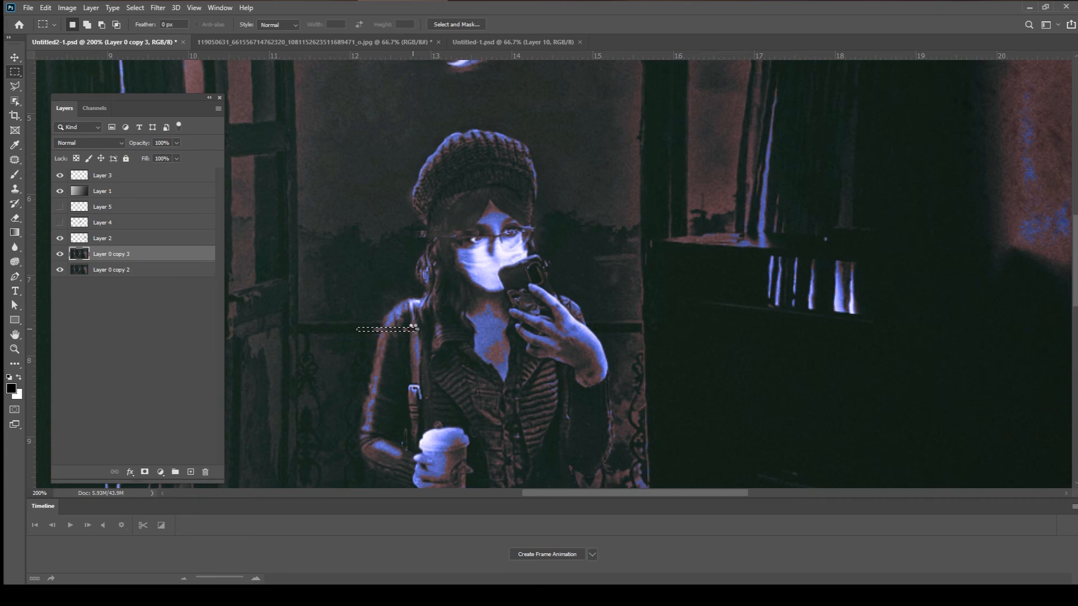
Step: Shift further thin horizontal strips sideways across the coffee cup, about 1.93 by 0.125 in, and across the raised hand
scroll(522, 359, down, 3)
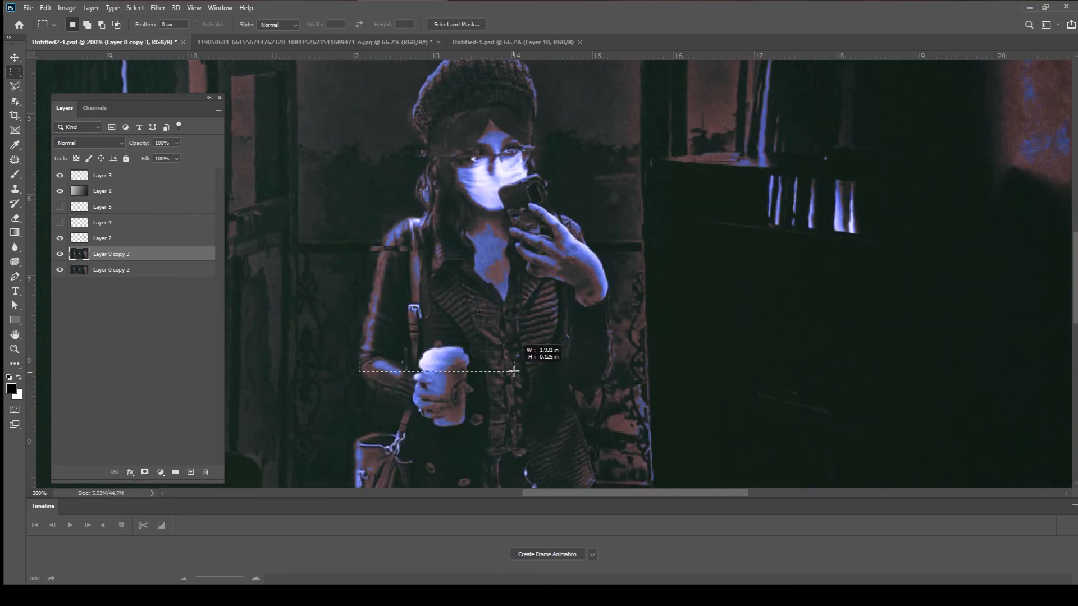
drag(511, 374, 470, 374)
key(ctrl+minus)
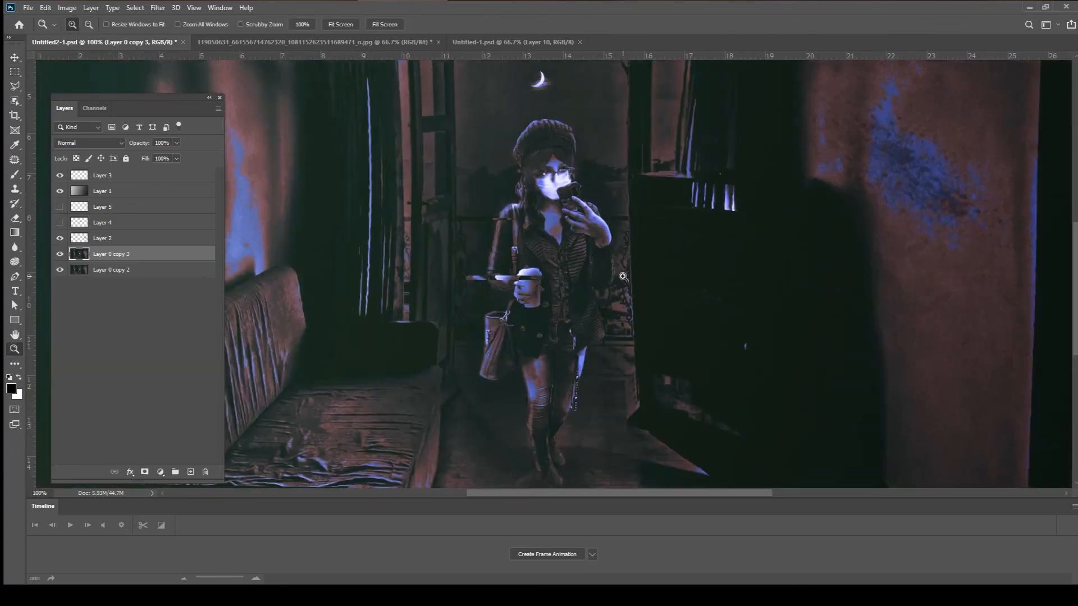
drag(613, 227, 621, 227)
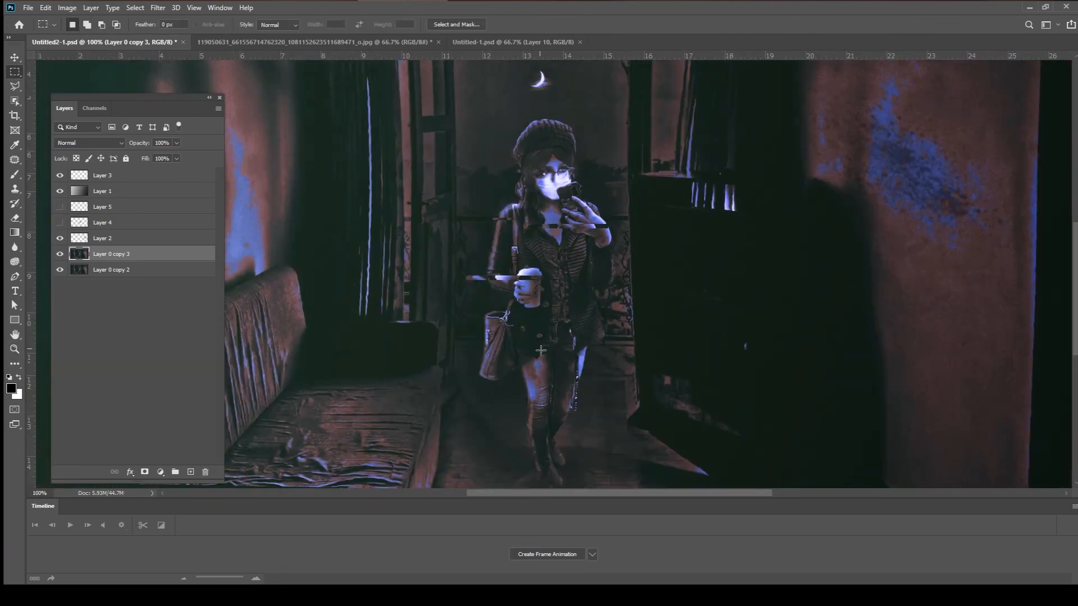